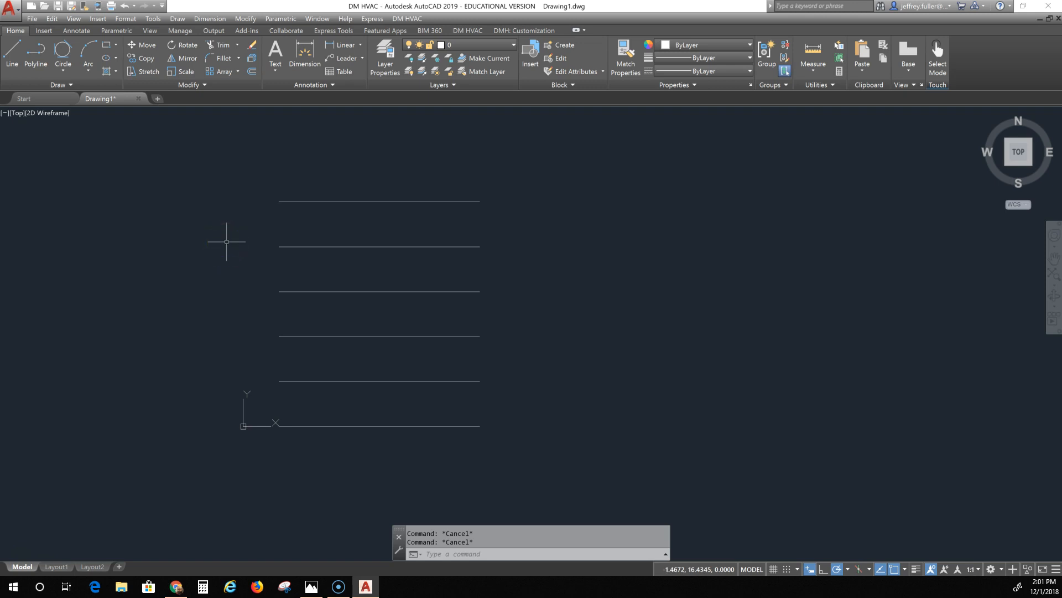
Step: Draw a single horizontal line to the right of the existing stack of lines
left_click(12, 55)
left_click(554, 198)
left_click(686, 197)
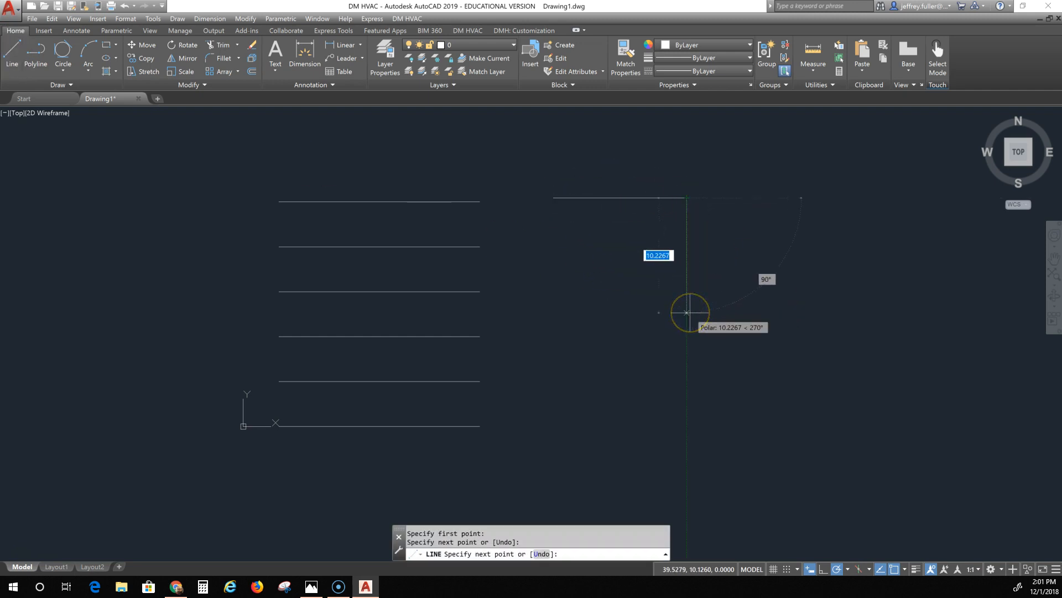
key("Escape")
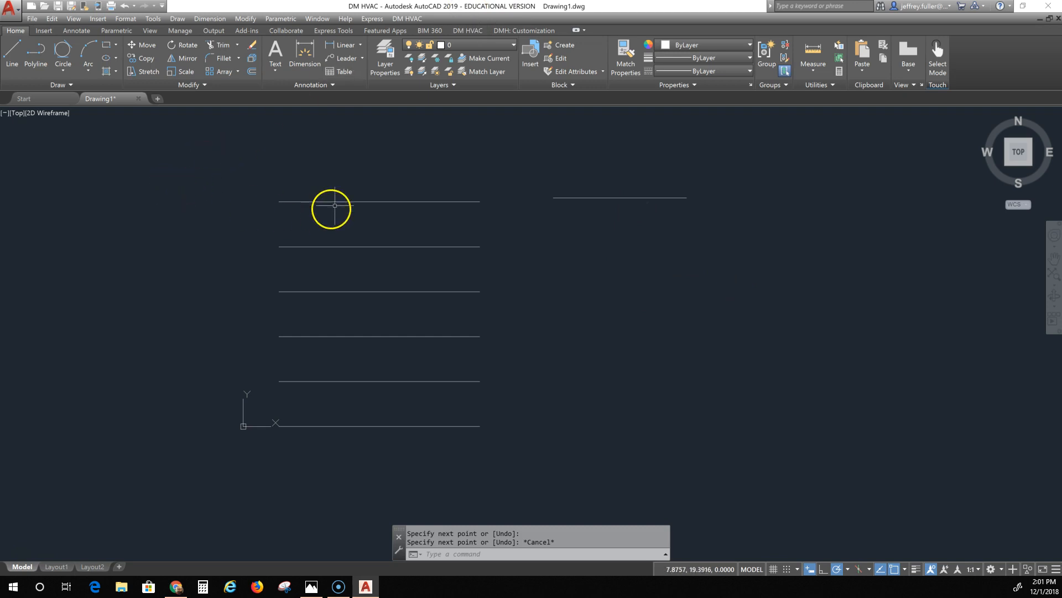
Step: Offset the new line downward by a distance of 4
left_click(252, 71)
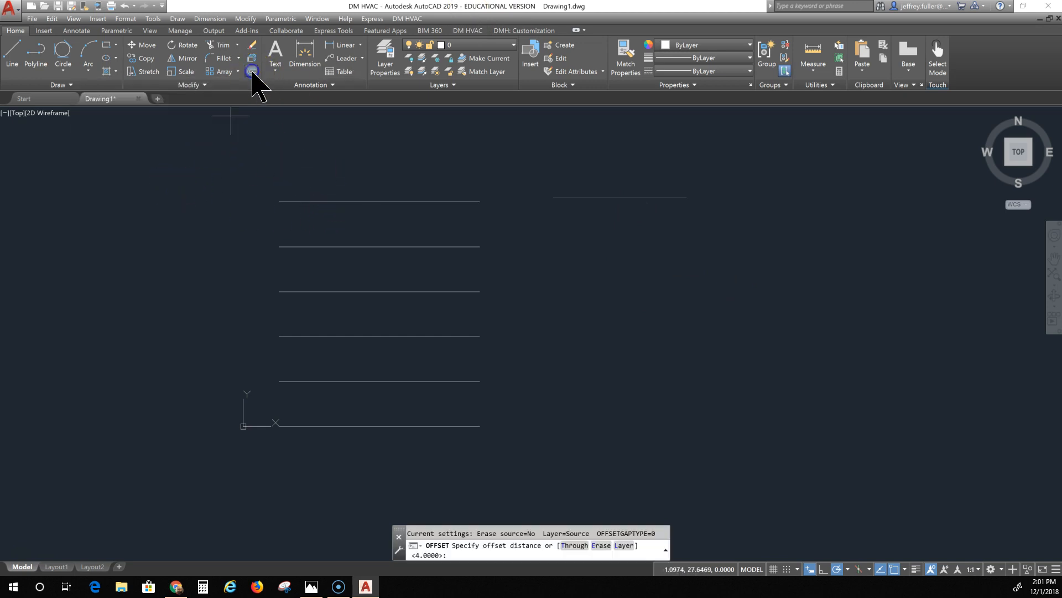
left_click(253, 72)
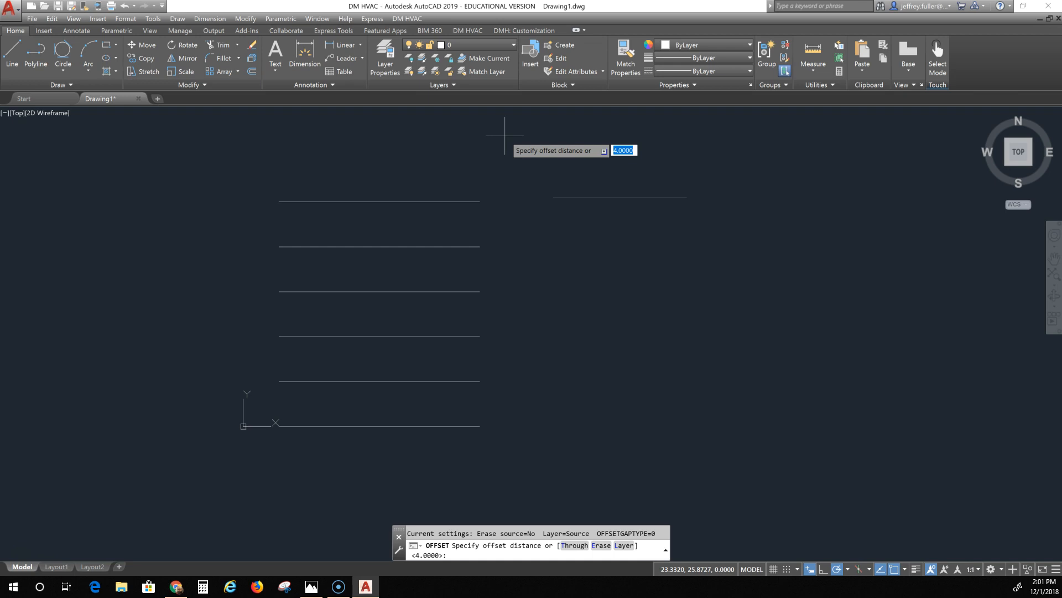
type("4")
key("Return")
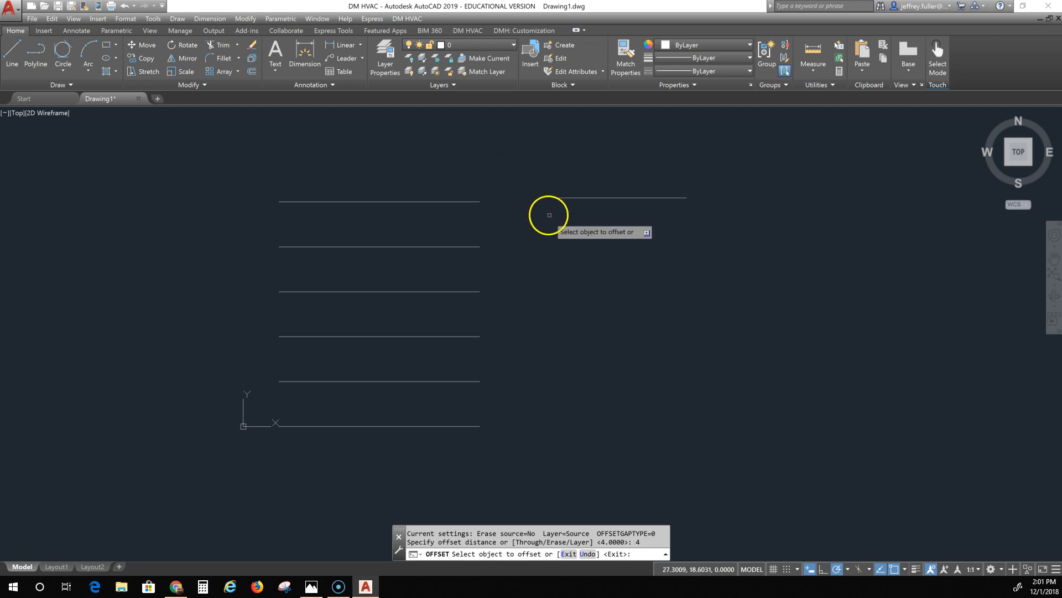
left_click(621, 197)
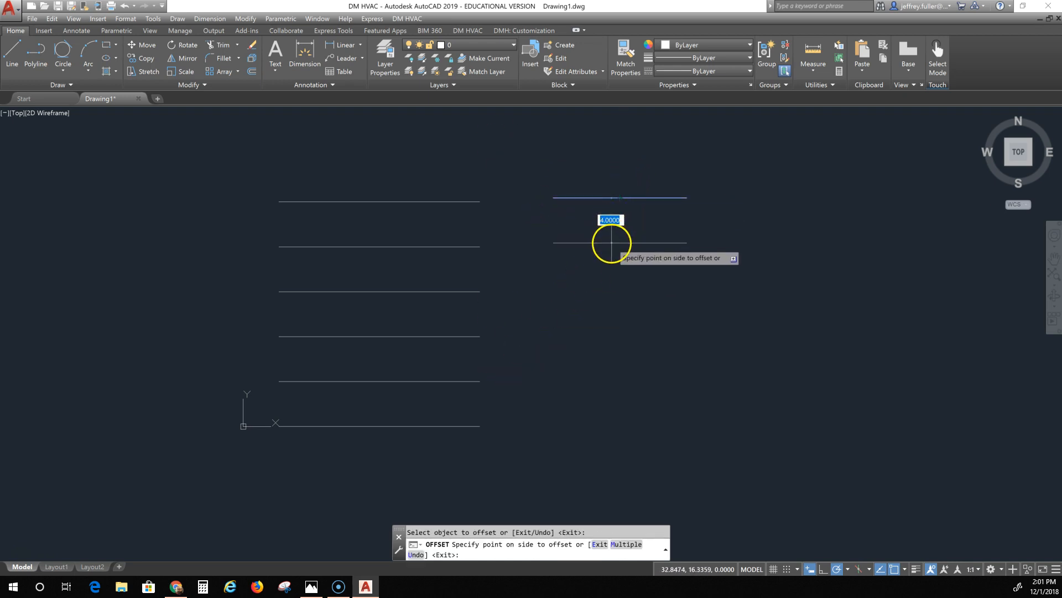
left_click(610, 238)
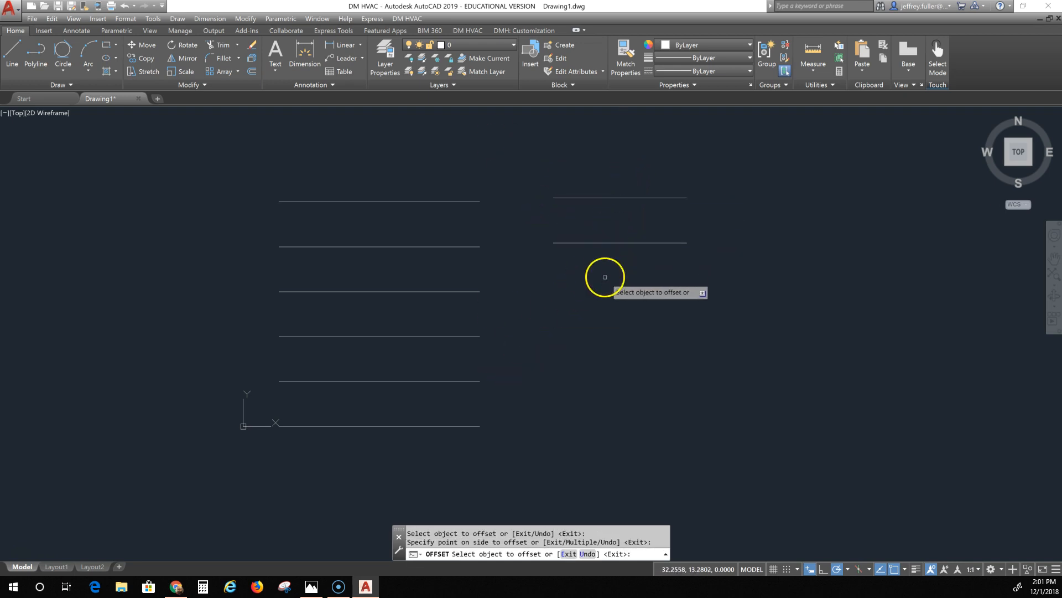
Step: Offset each newest copy 4 units downward four more times to build a matching stack
left_click(622, 242)
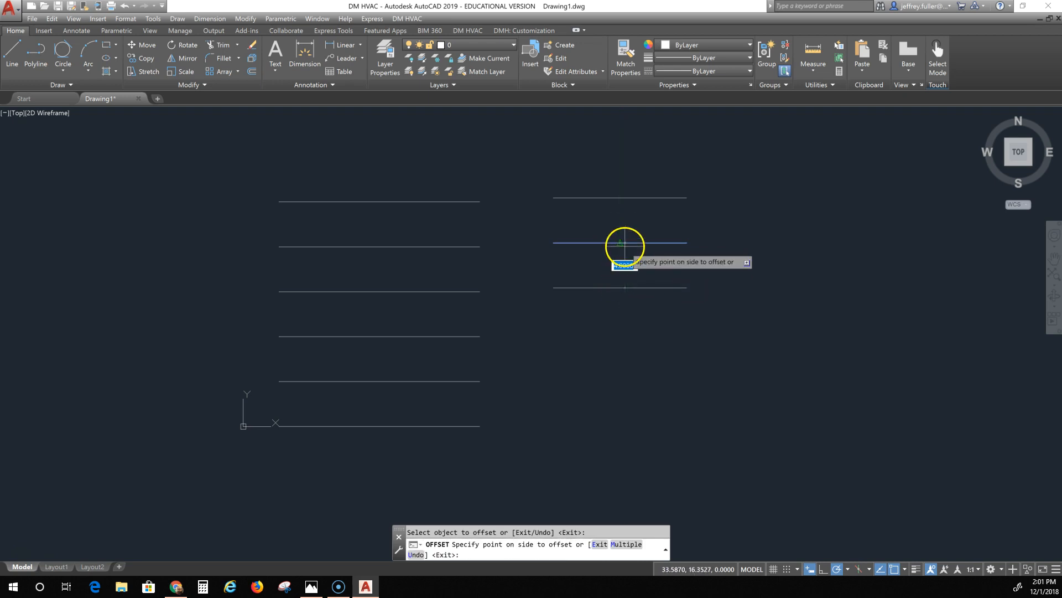
left_click(619, 286)
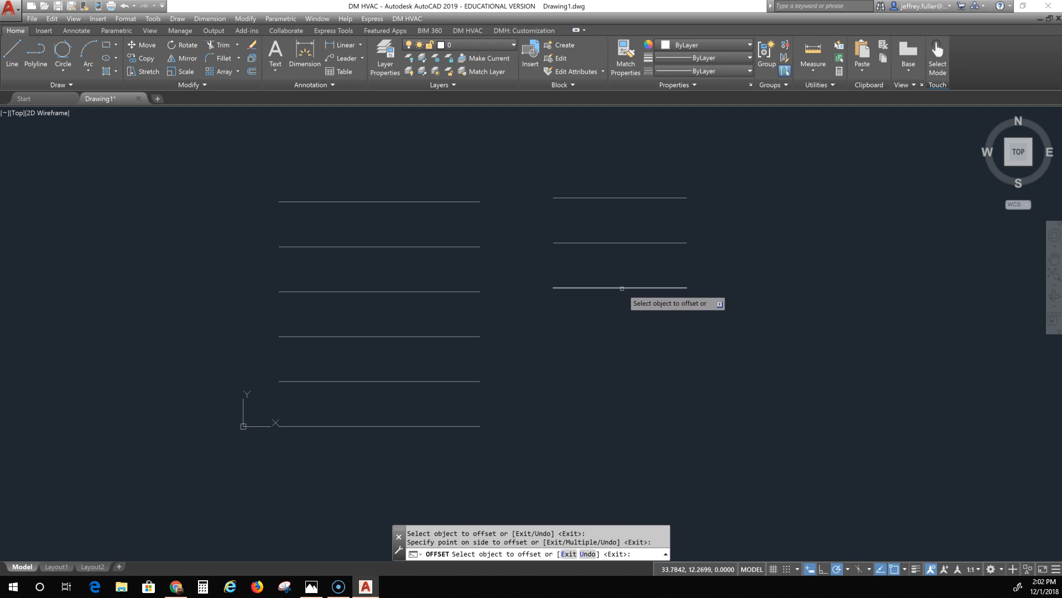
left_click(622, 287)
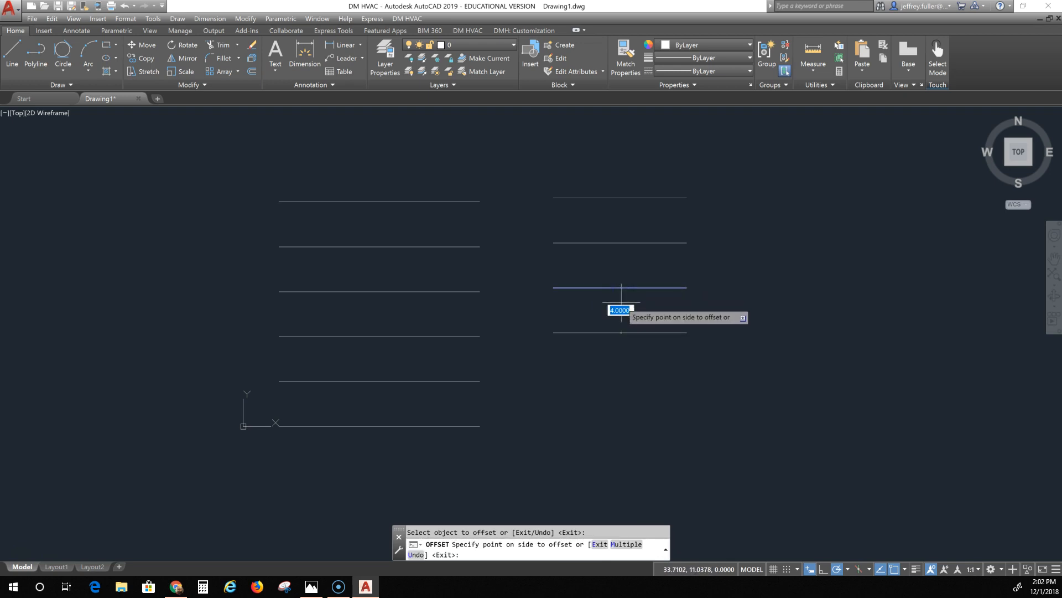
left_click(621, 305)
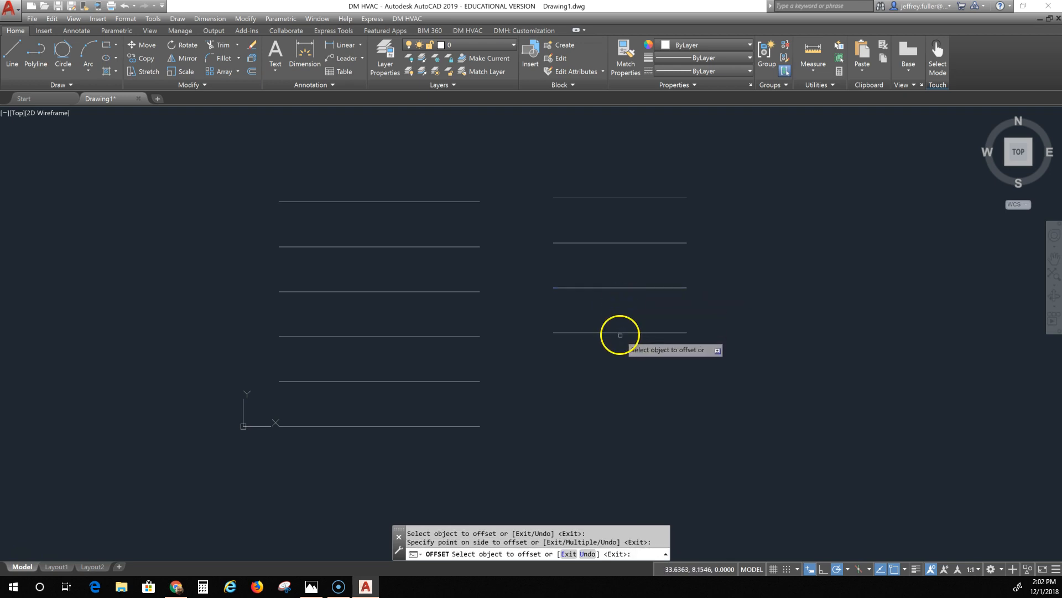
left_click(620, 334)
left_click(617, 368)
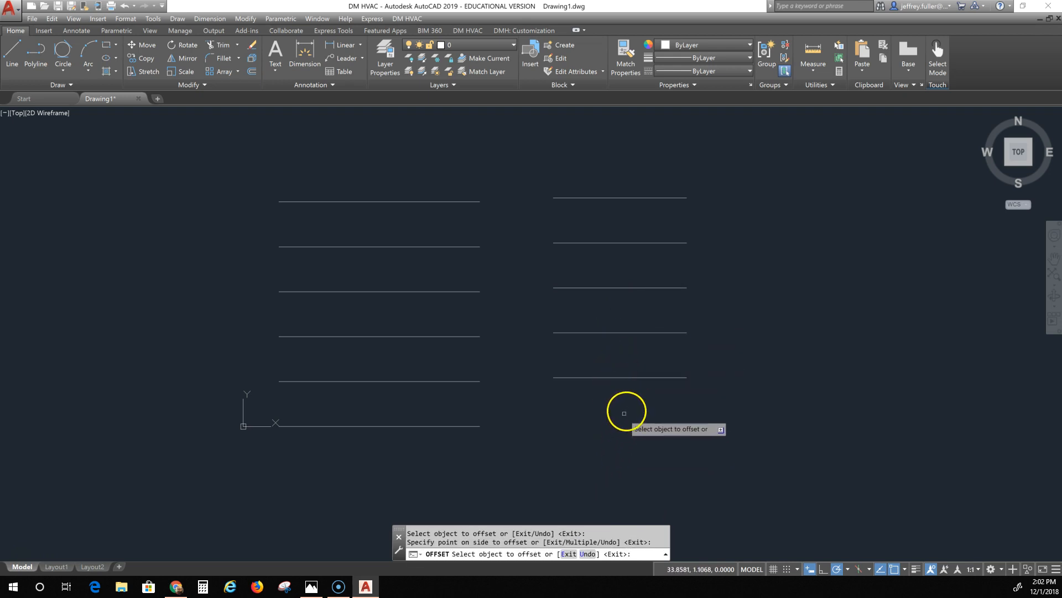
left_click(622, 380)
left_click(626, 377)
left_click(624, 396)
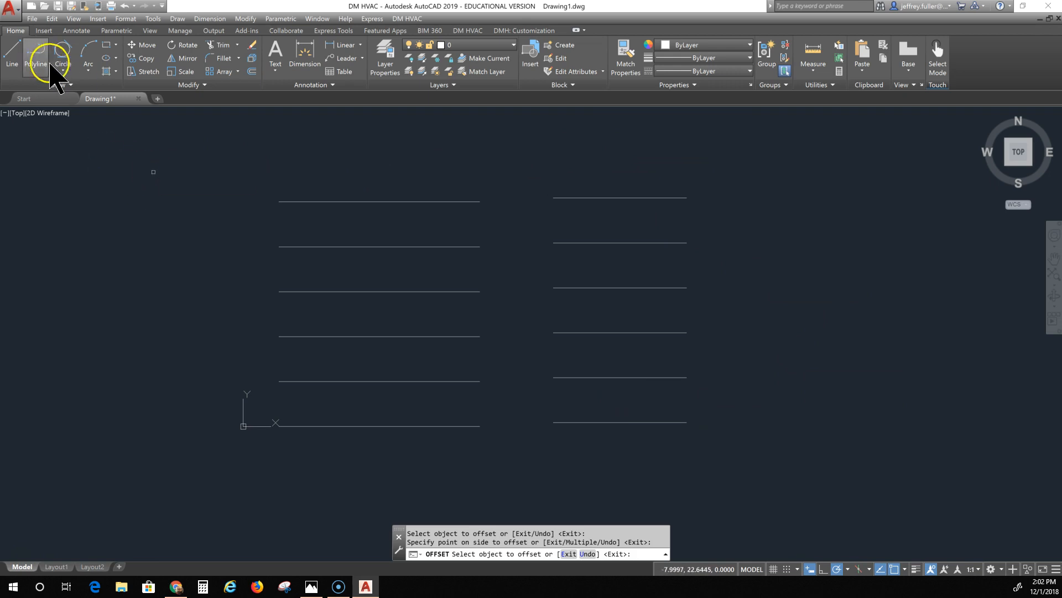
Step: Draw a 3-Point arc in the empty space left of the line stacks
left_click(89, 70)
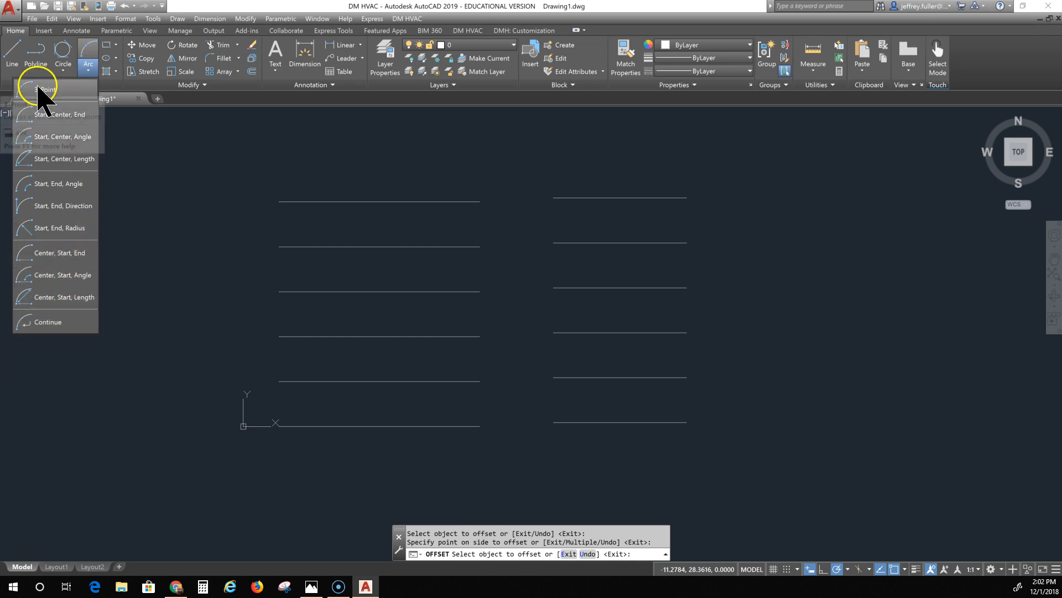
left_click(79, 88)
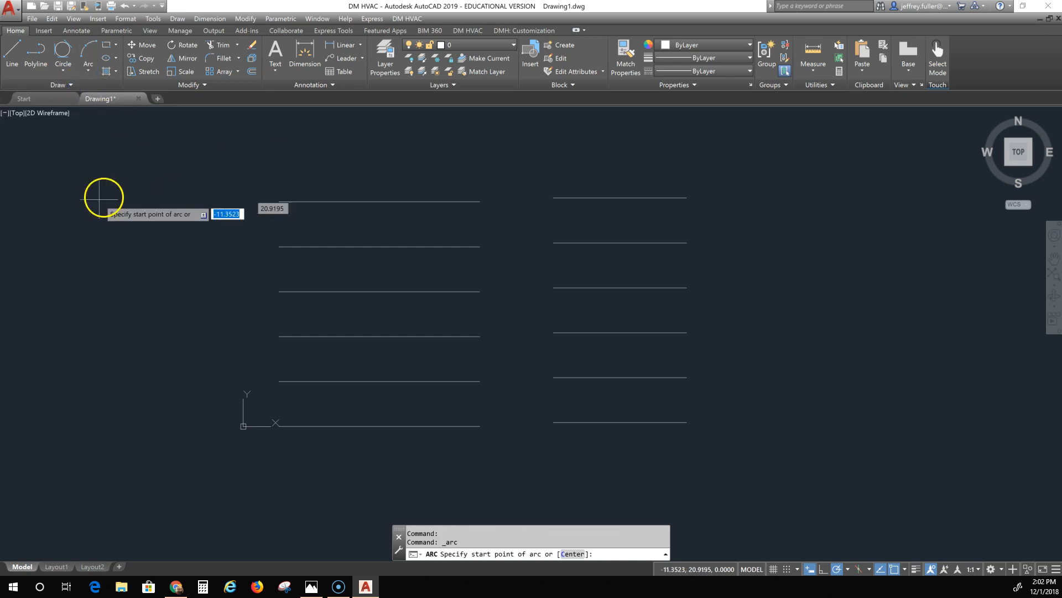
left_click(85, 258)
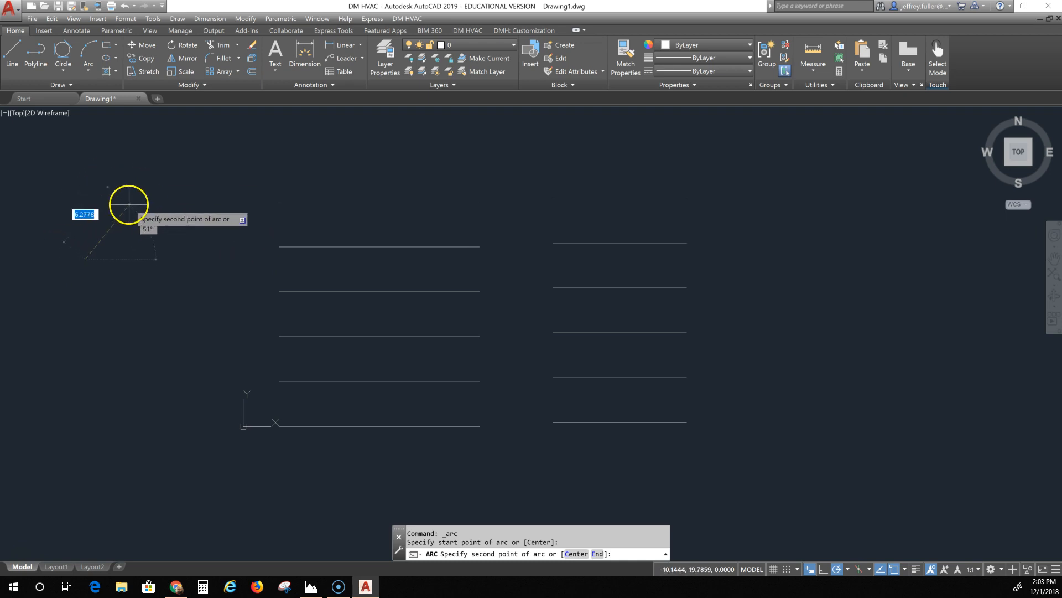
left_click(125, 210)
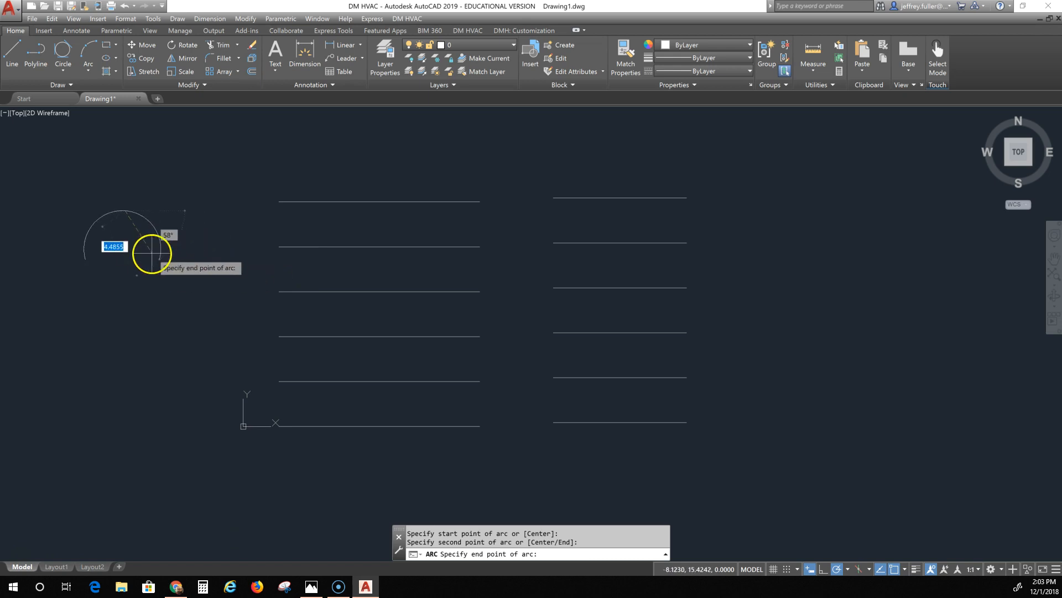
left_click(193, 279)
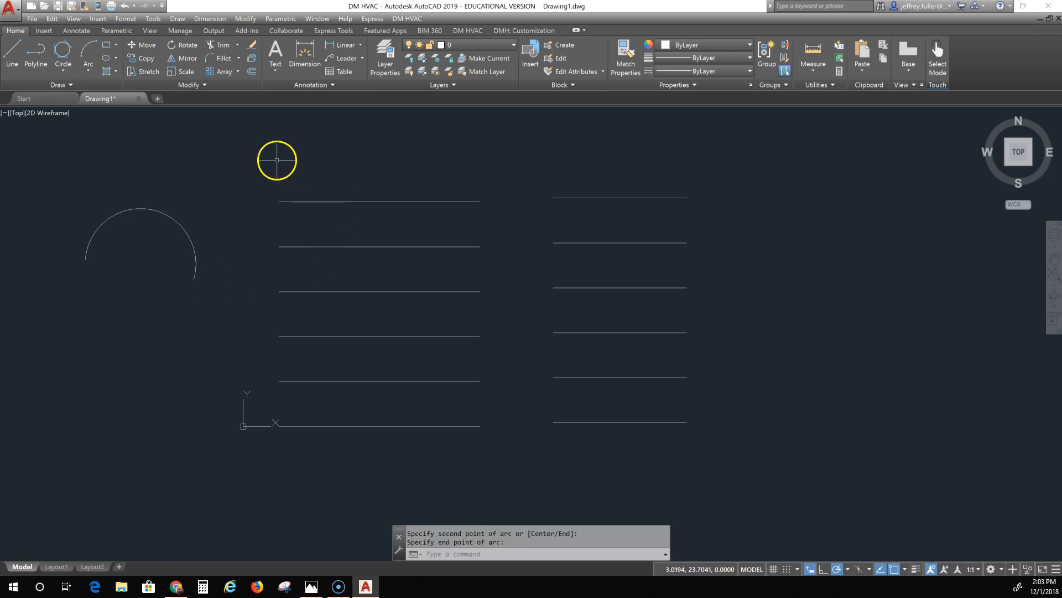
Step: Draw a Start, Center, End arc joining the left ends of the third and top lines, centered on the second line's end
left_click(86, 70)
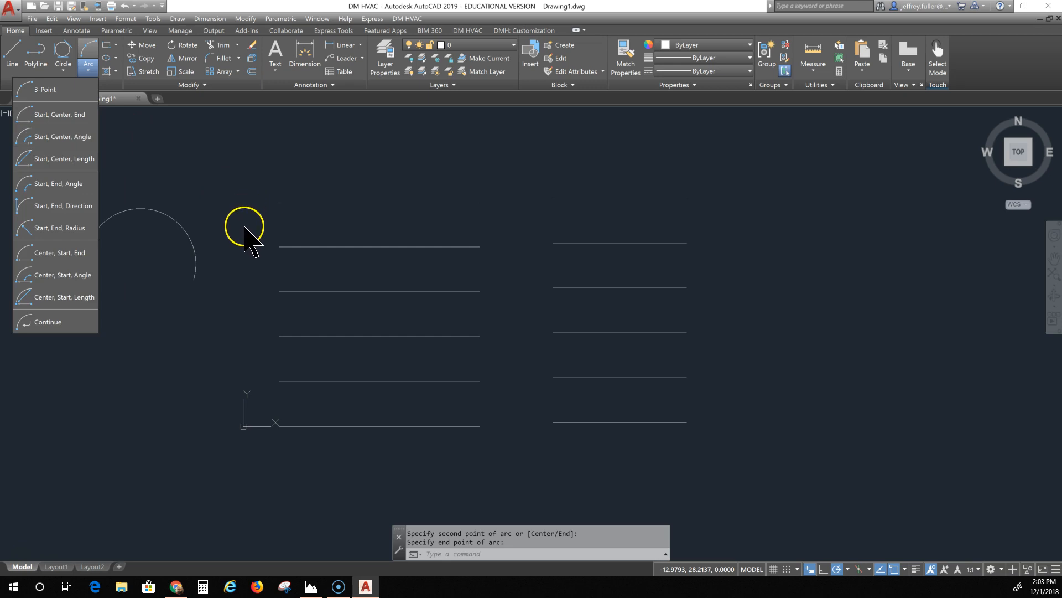
left_click(59, 114)
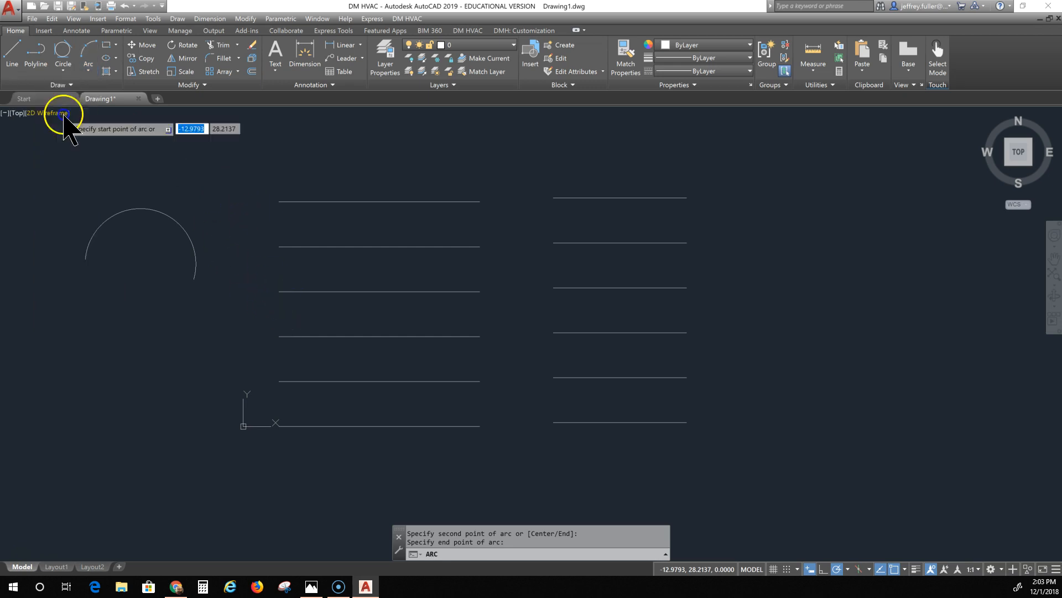
left_click(279, 292)
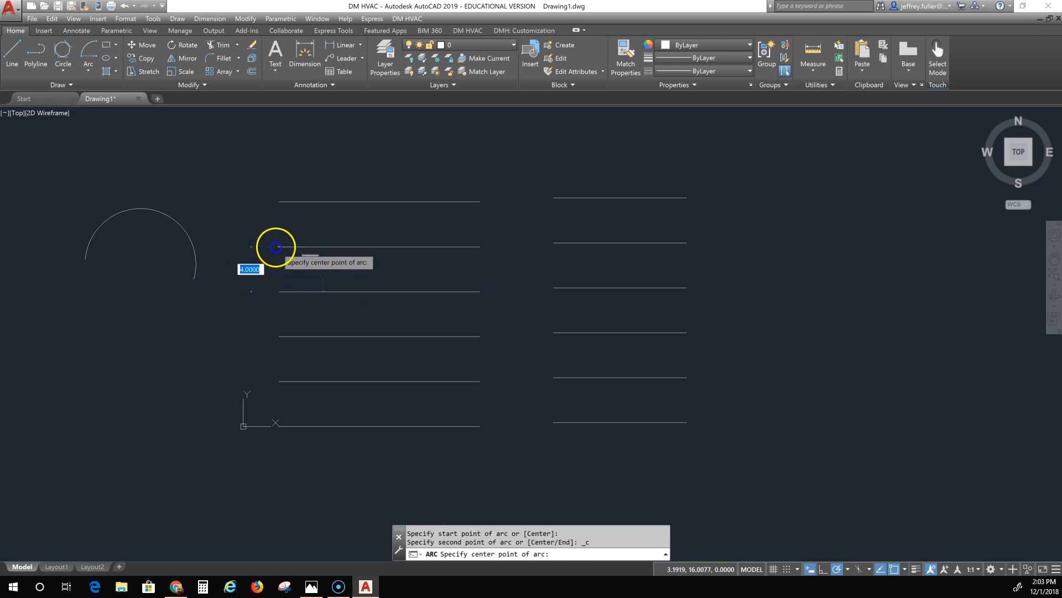
left_click(279, 246)
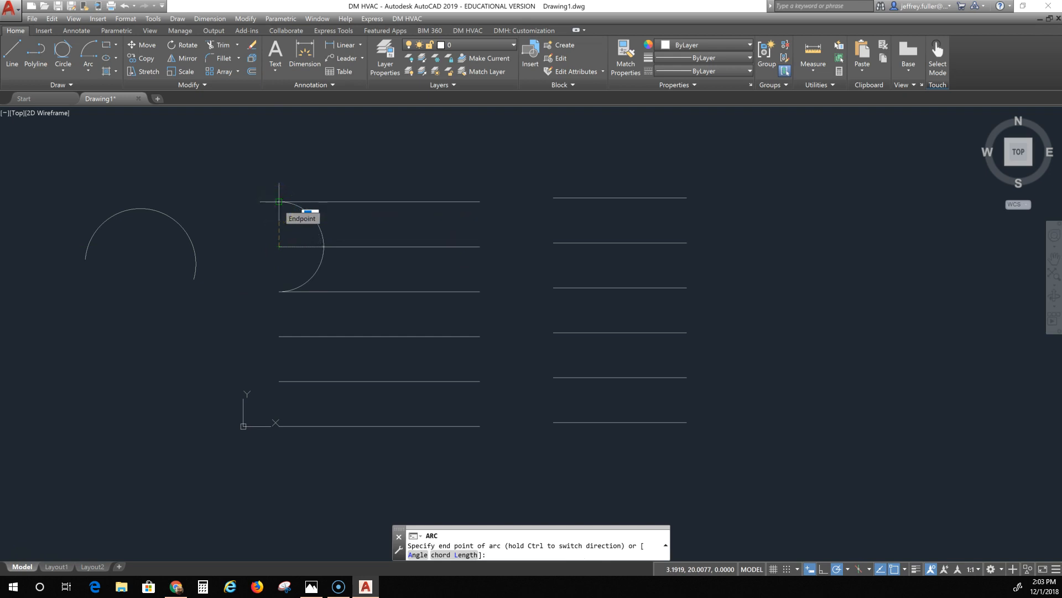
left_click(279, 201)
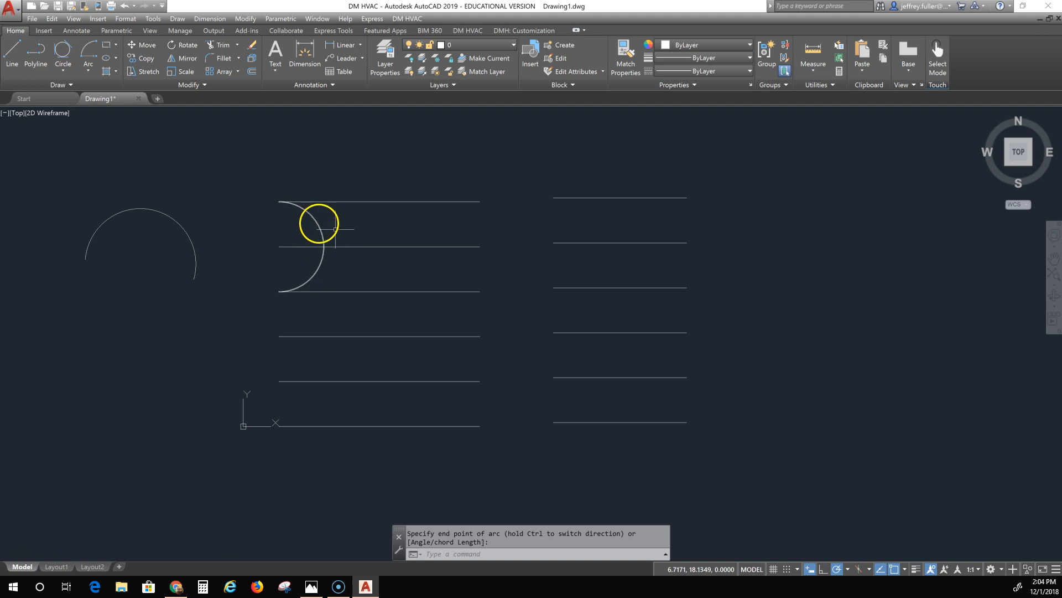
Step: Draw a Start, Center, End arc joining the right ends of the third and top lines, centered on the second line's end
left_click(91, 67)
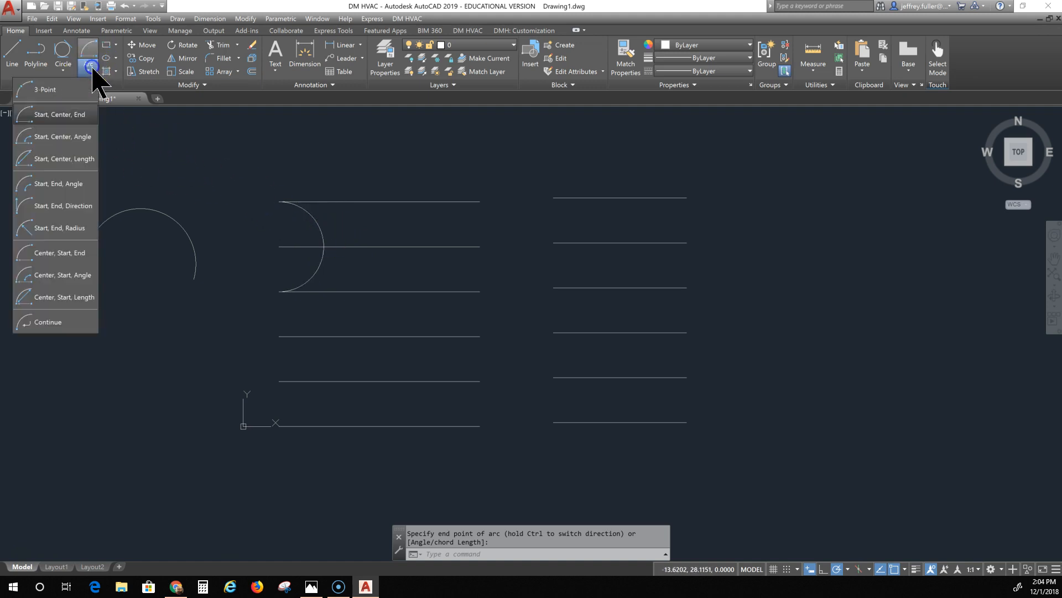
left_click(76, 113)
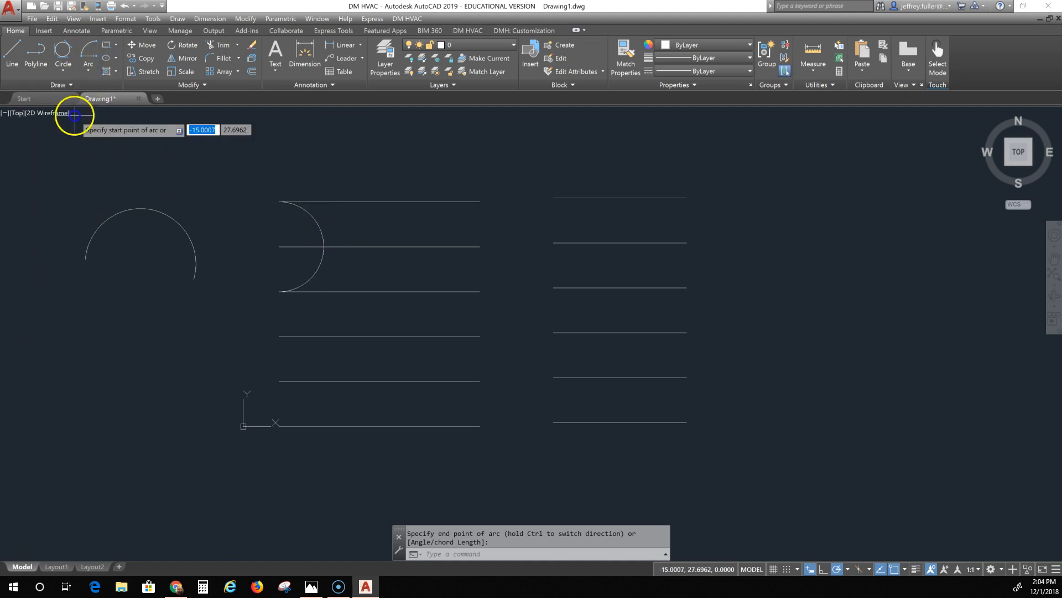
left_click(480, 291)
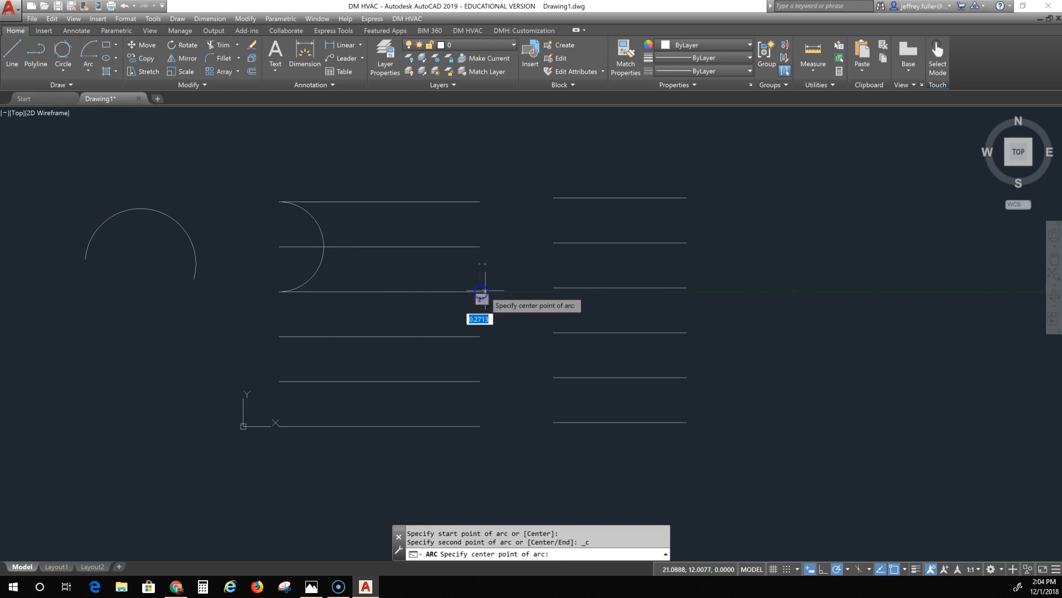
left_click(480, 247)
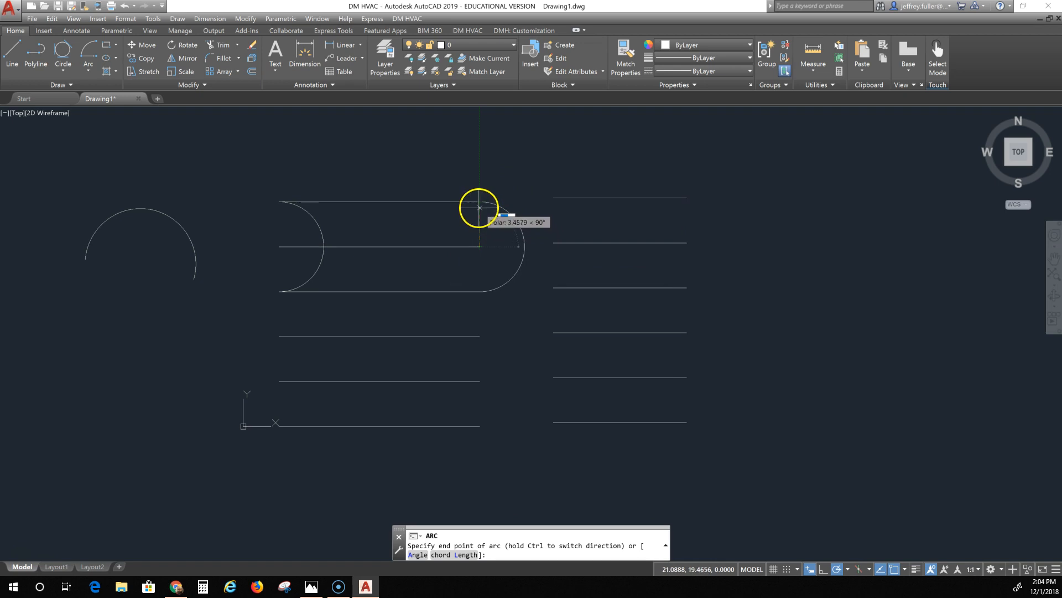
key("Escape")
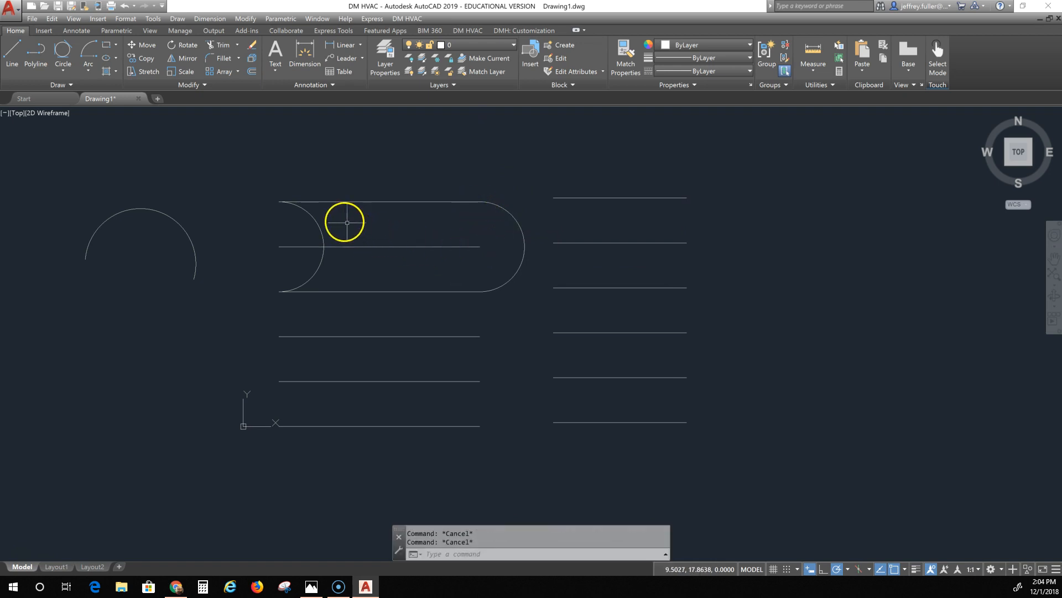
Step: Delete the left arc and redraw it bulging outward from the top line's left end to the third line's, centered on the second
left_click(319, 228)
key("Delete")
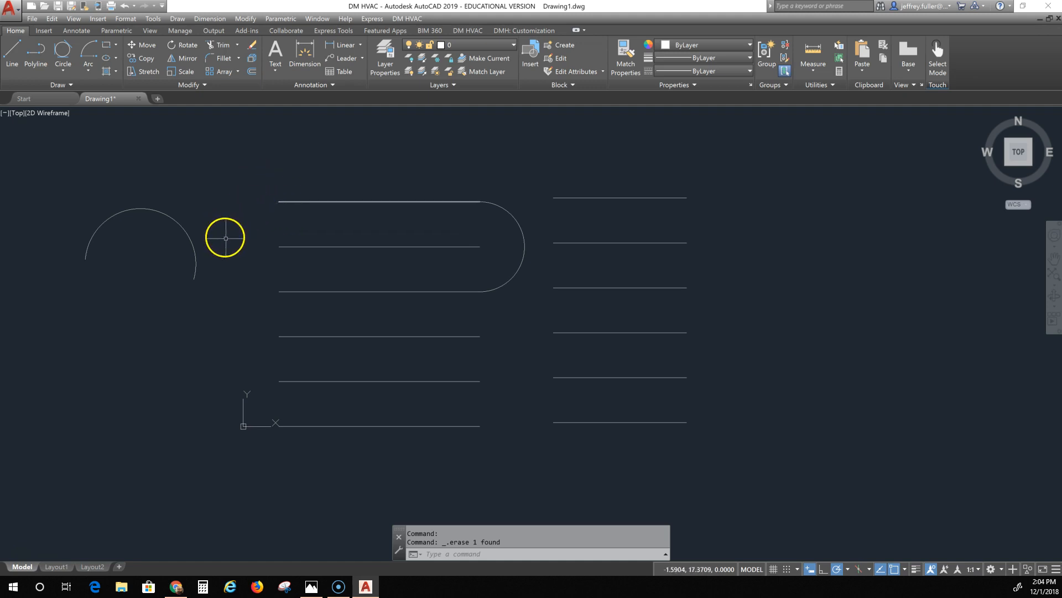
left_click(93, 50)
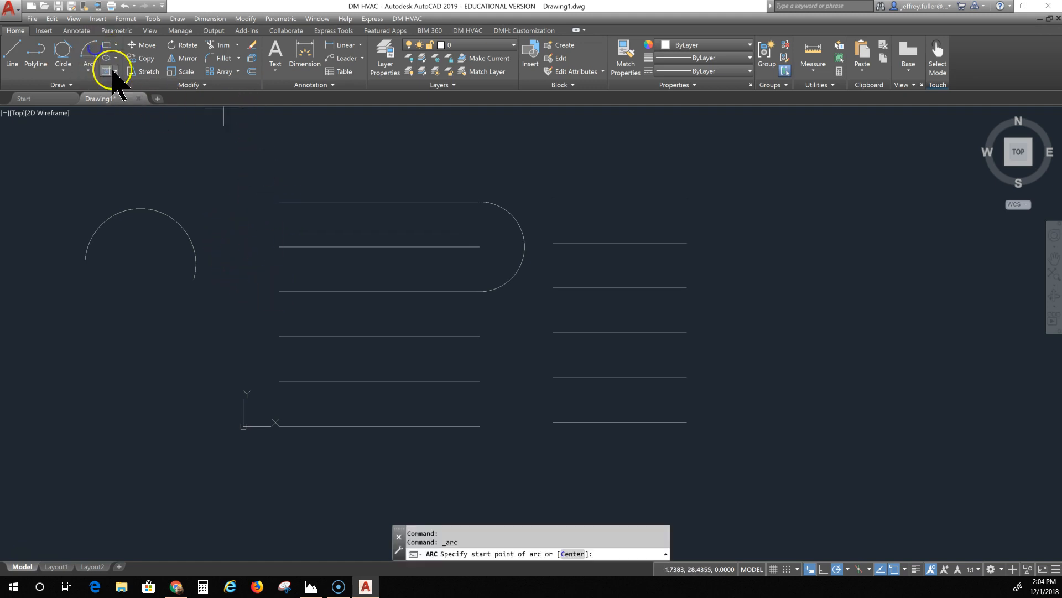
left_click(279, 201)
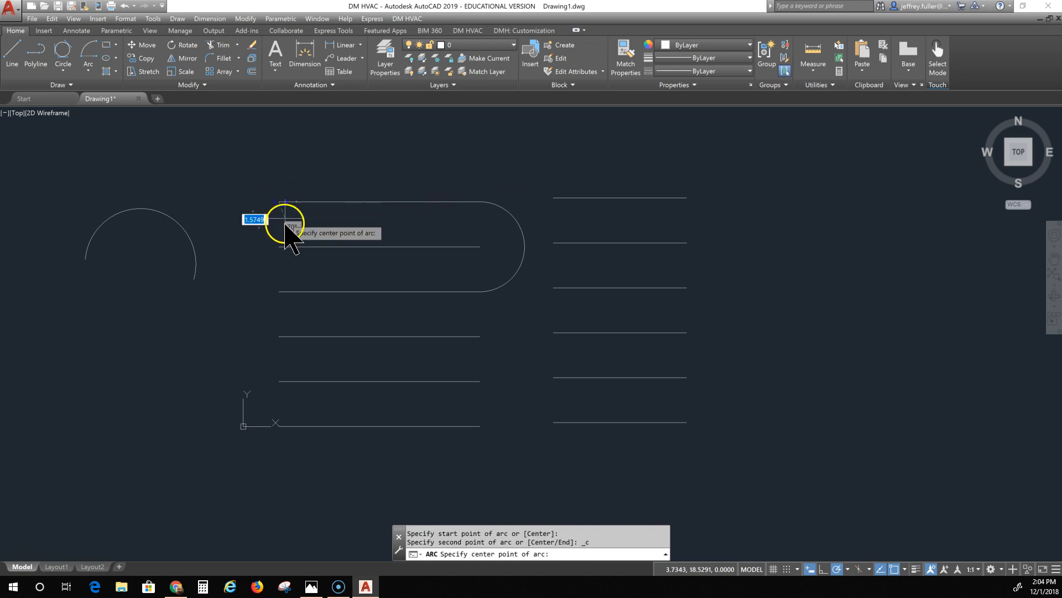
left_click(280, 246)
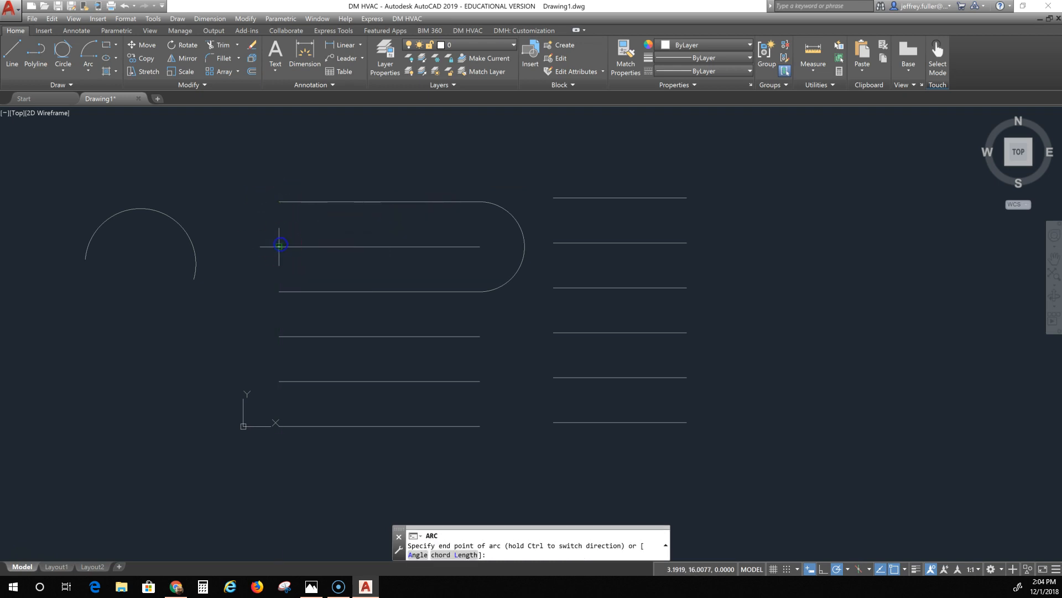
left_click(279, 290)
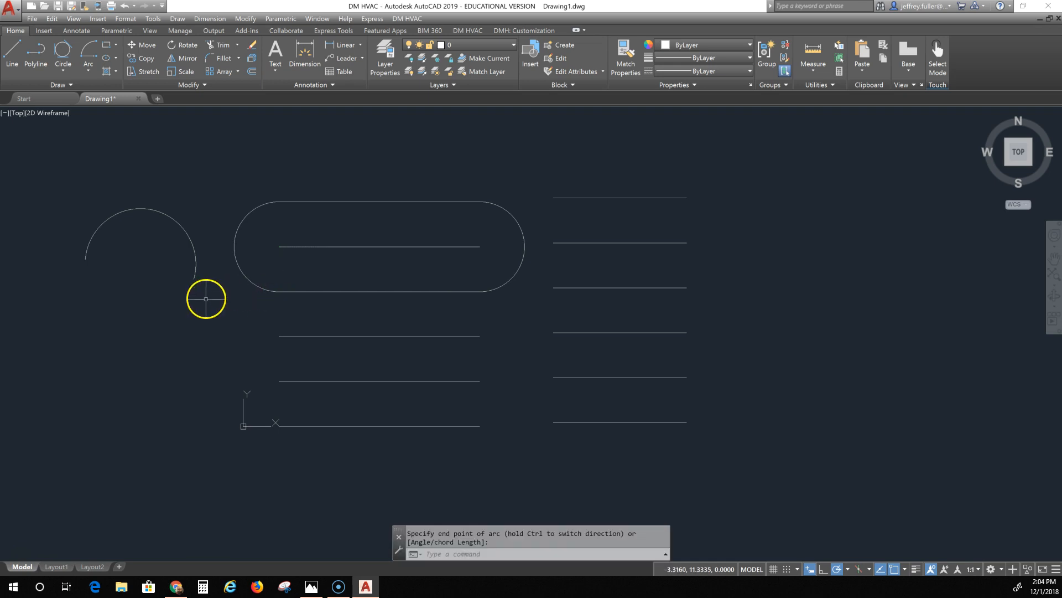
Step: Draw a Start, Center, Angle arc from the third line's right end, centered on the second line's end, with a 90° included angle
left_click(88, 69)
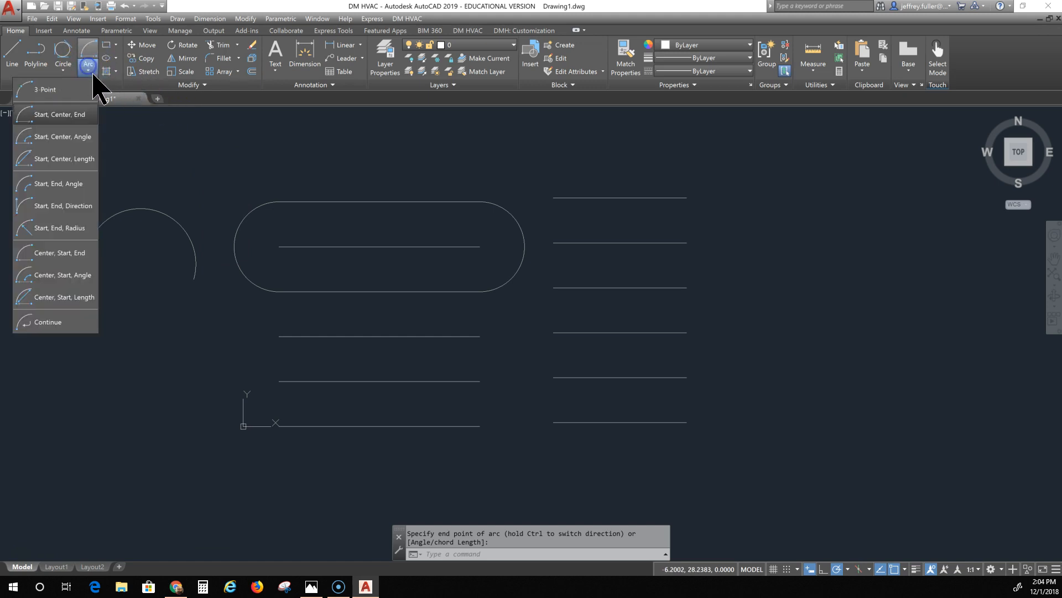
left_click(59, 136)
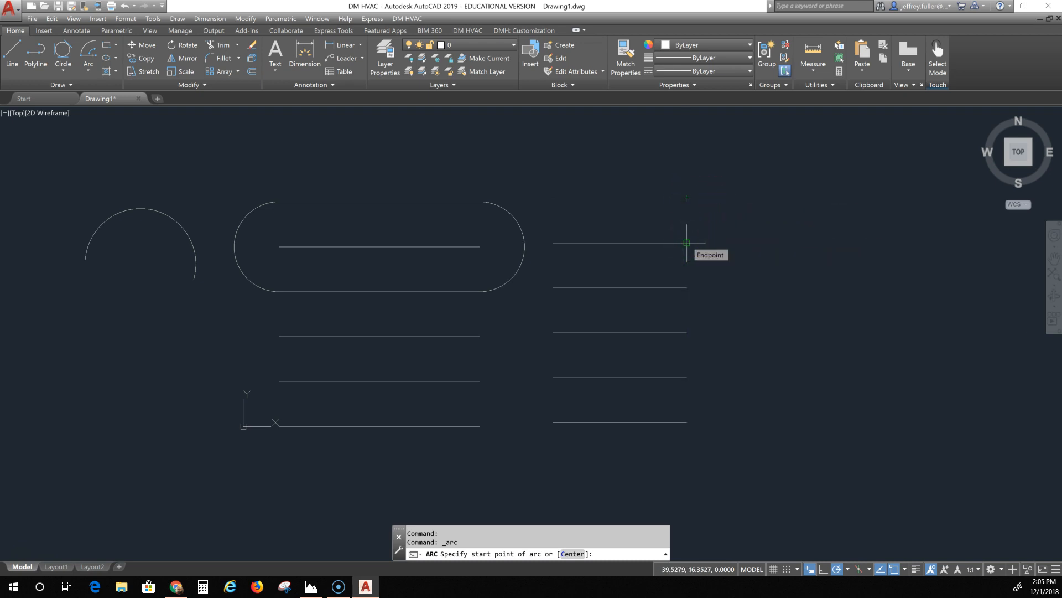
left_click(89, 68)
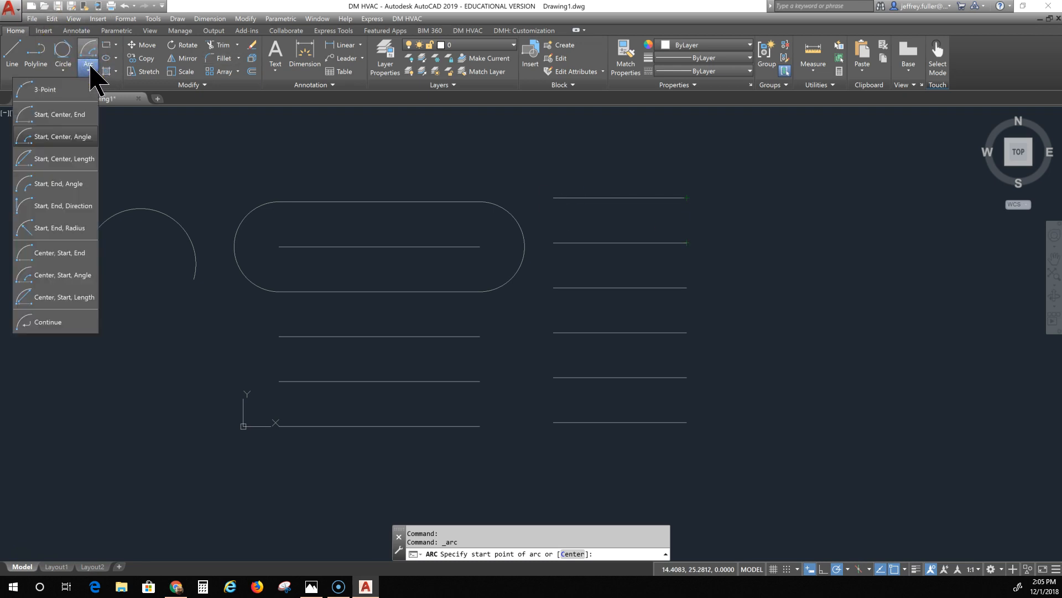
left_click(687, 289)
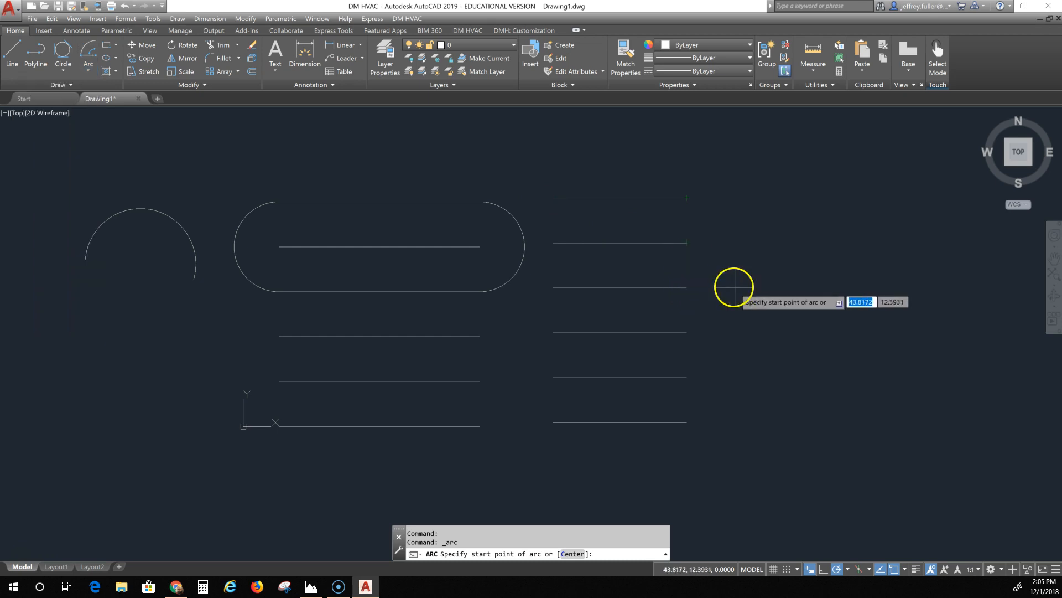
left_click(687, 287)
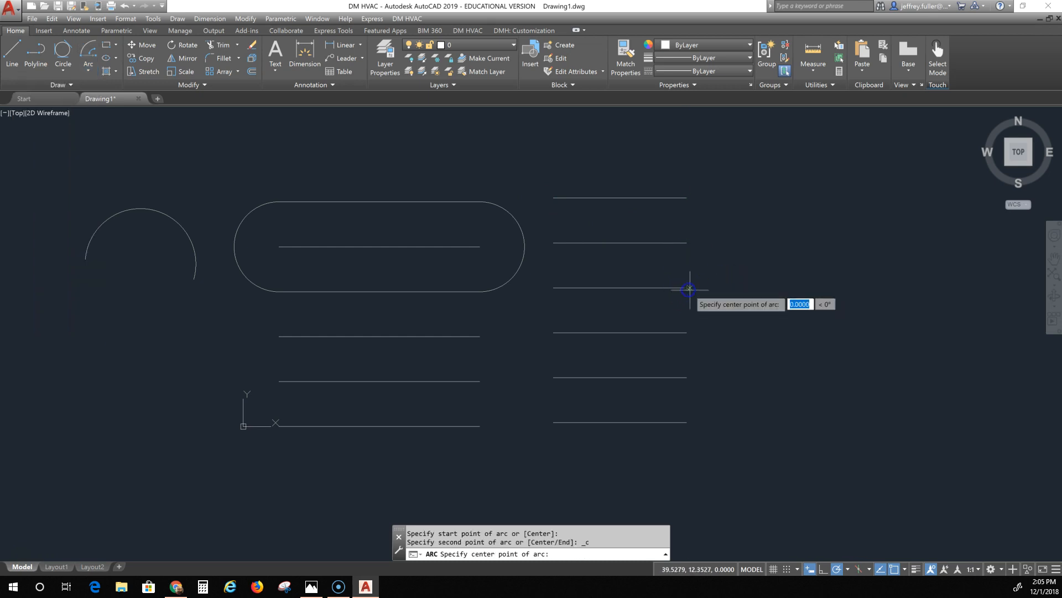
left_click(687, 242)
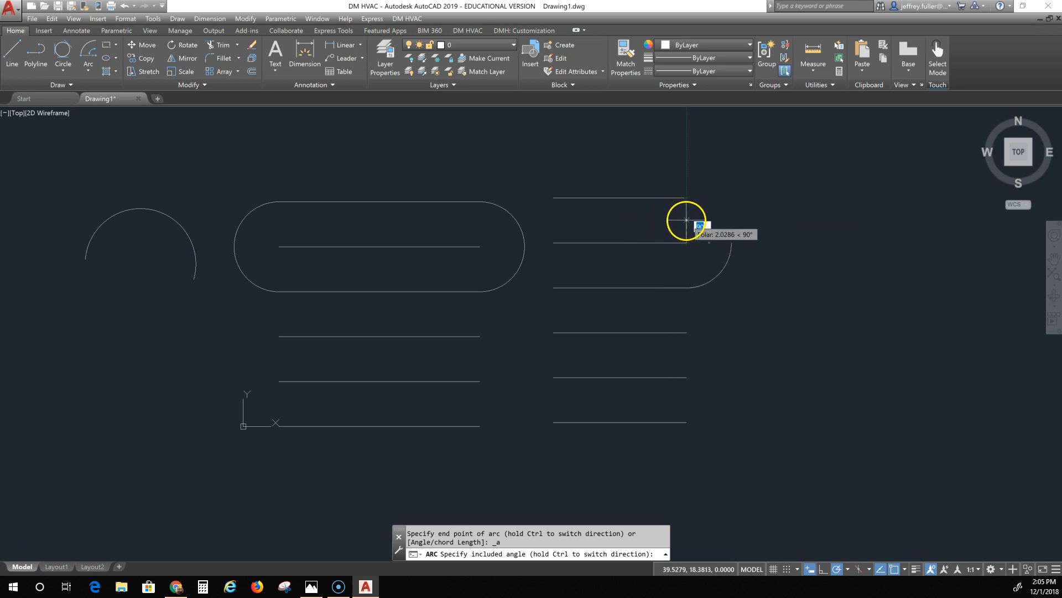
left_click(686, 222)
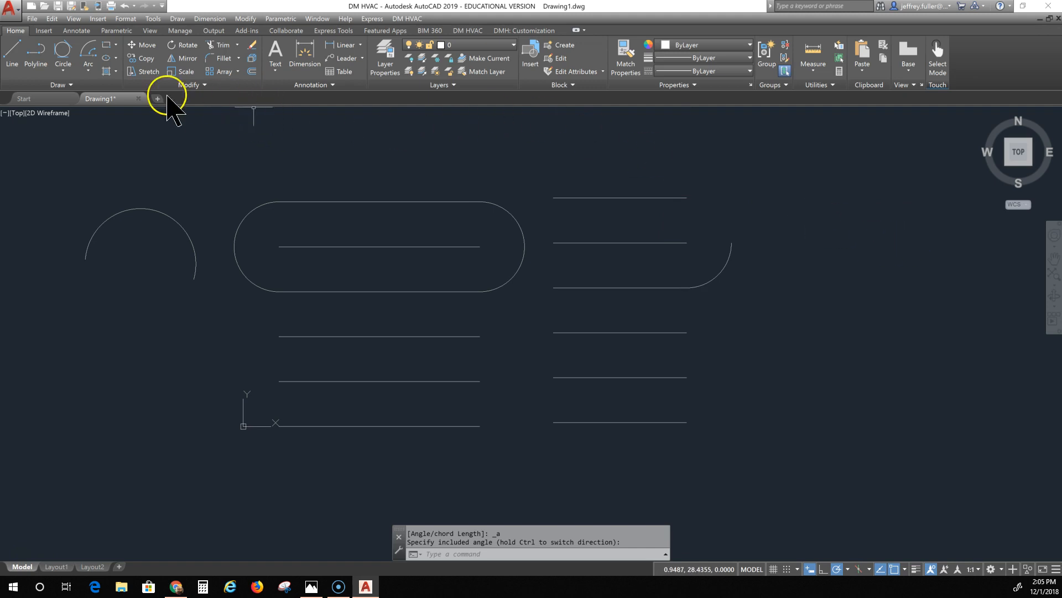
Step: Draw a Start, Center, Length arc from the fifth line's right end, centered on the fourth line's end, with chord length 7
left_click(86, 69)
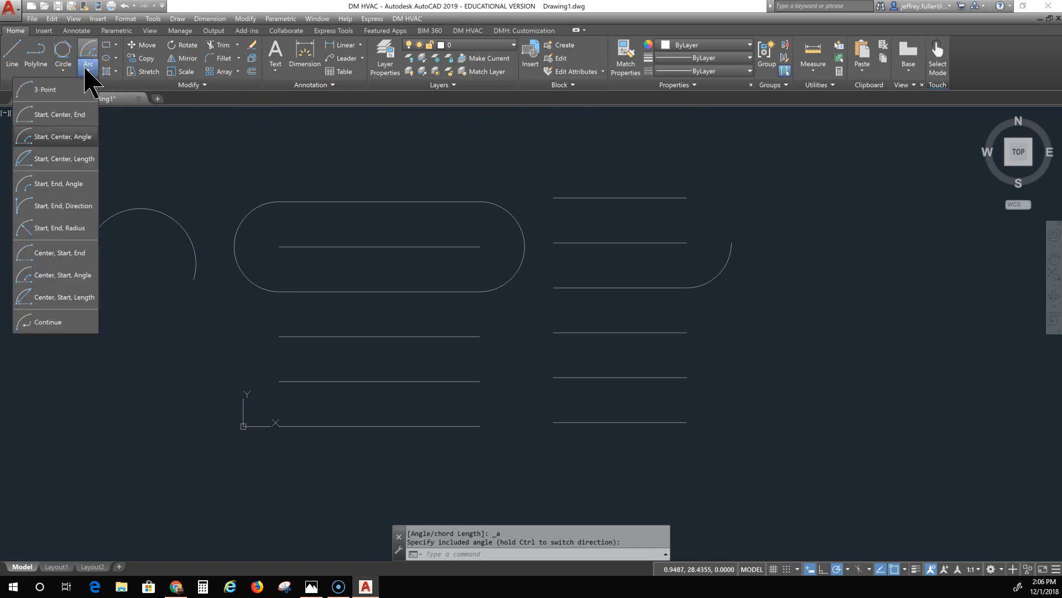
left_click(67, 159)
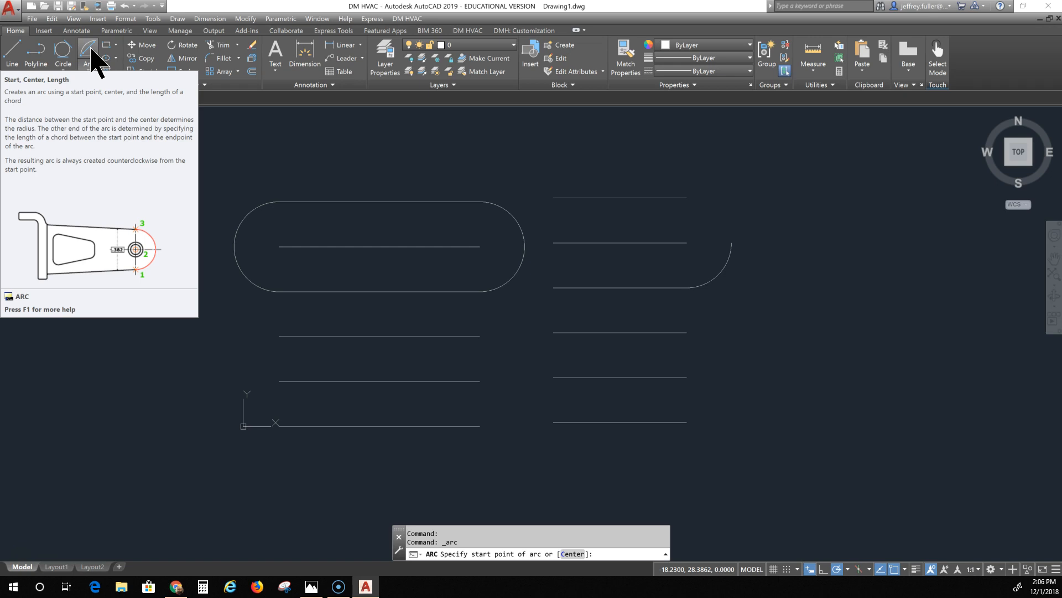
left_click(686, 377)
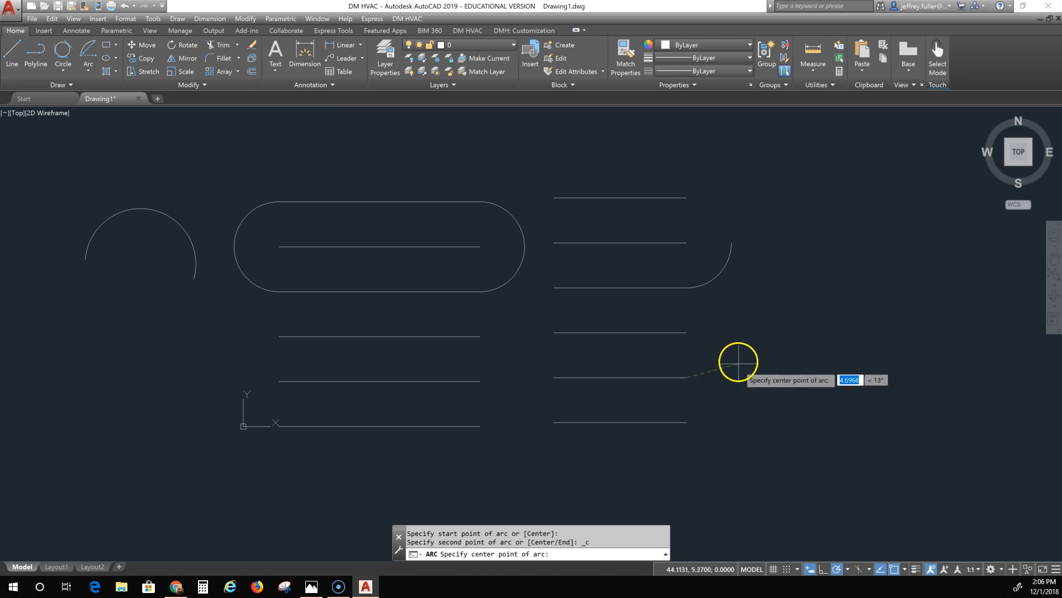
left_click(687, 332)
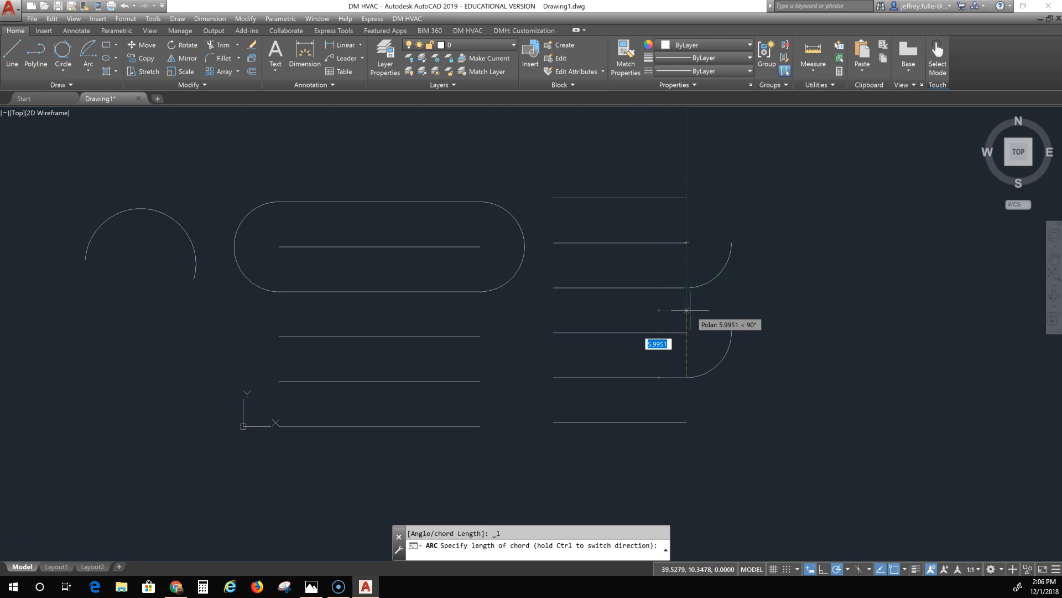
type("7")
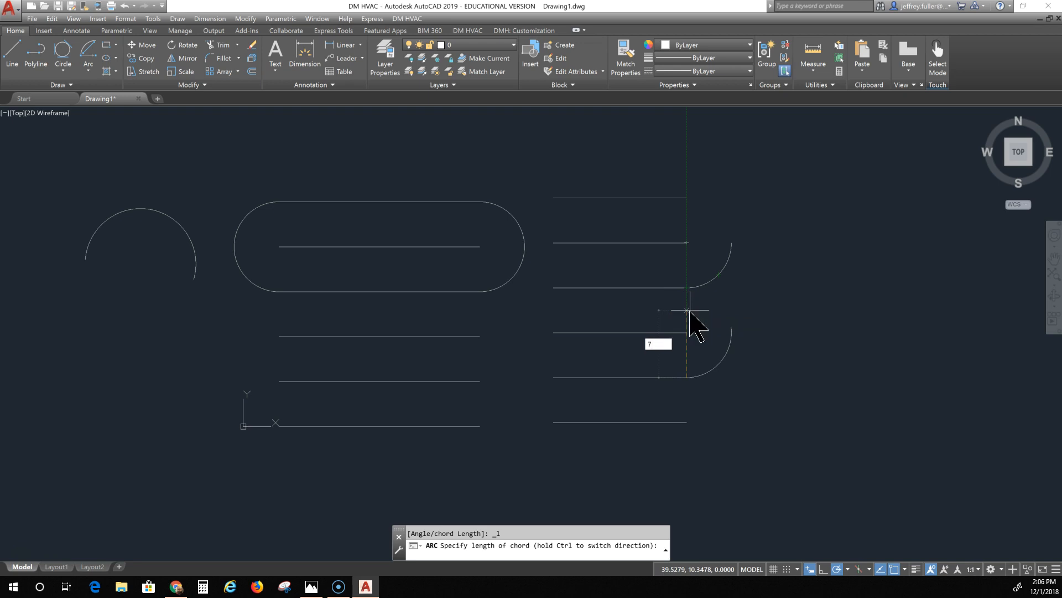
key("Return")
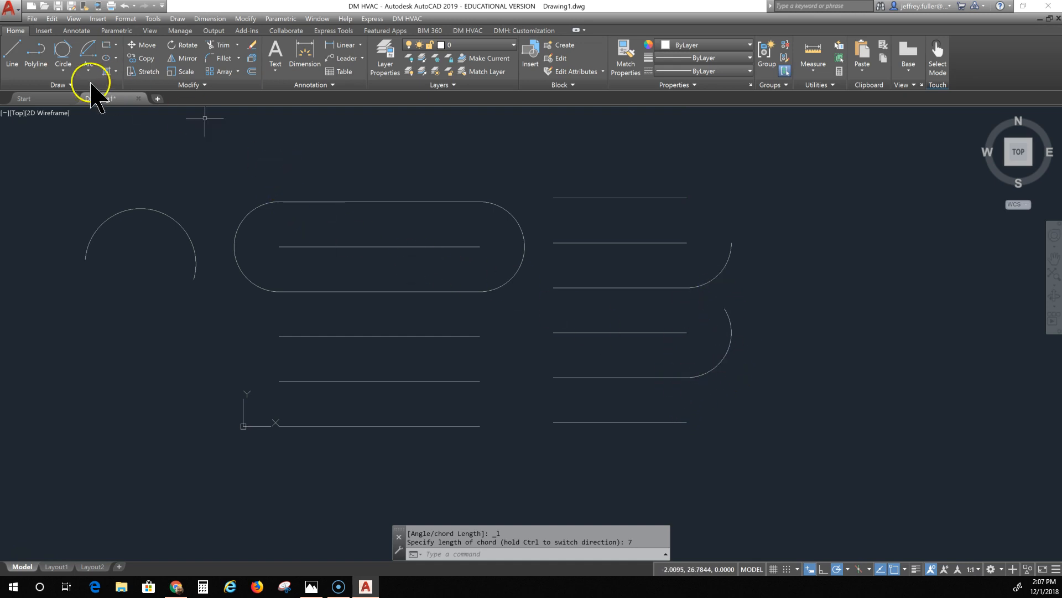
Step: Draw a Start, End, Angle arc from the bottom line's right end to the fifth line's right end with a 135° included angle
left_click(87, 65)
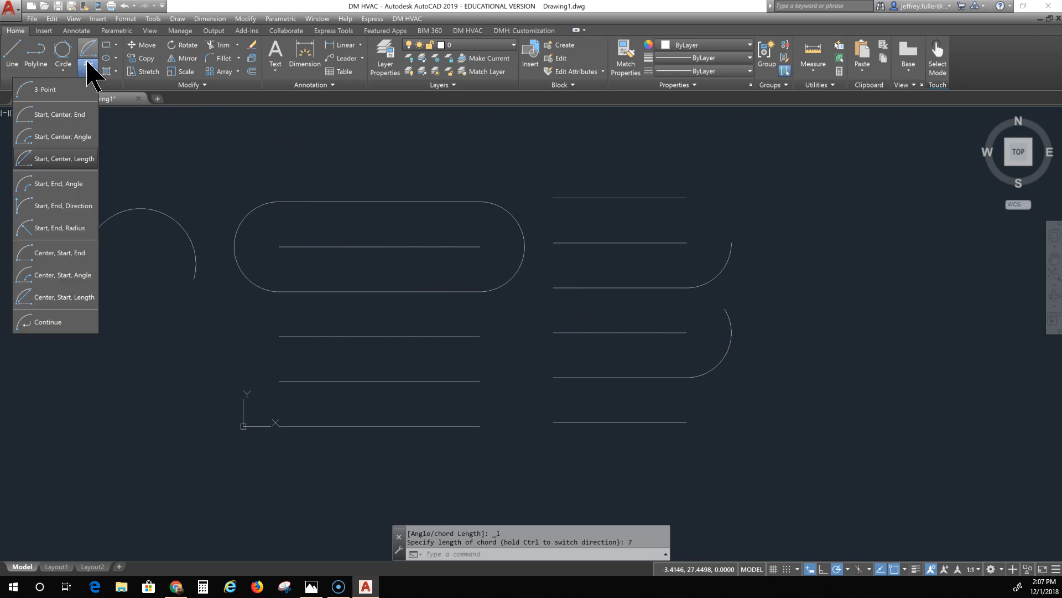
left_click(57, 183)
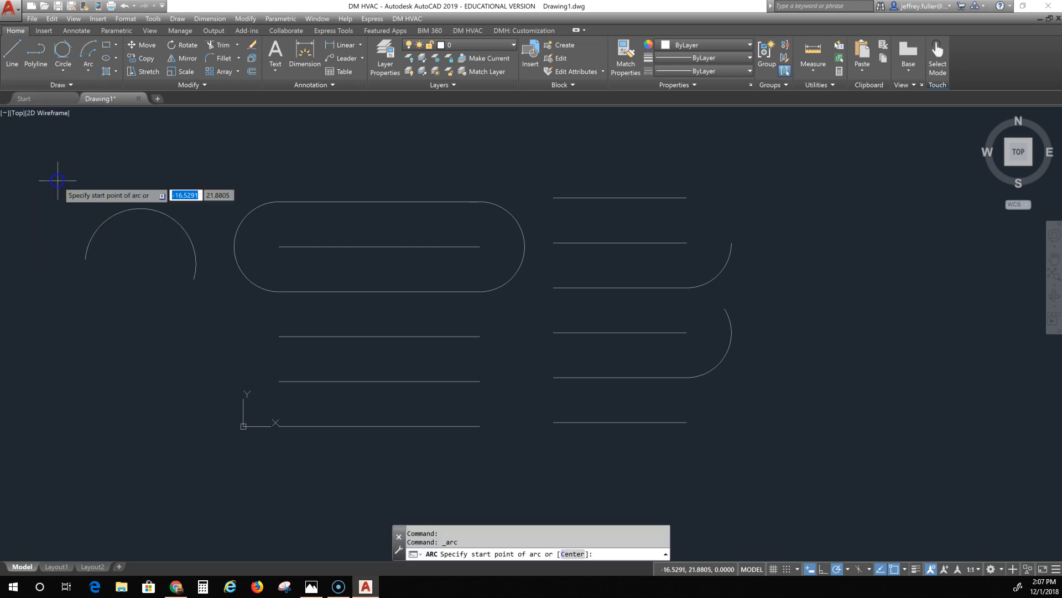
left_click(686, 422)
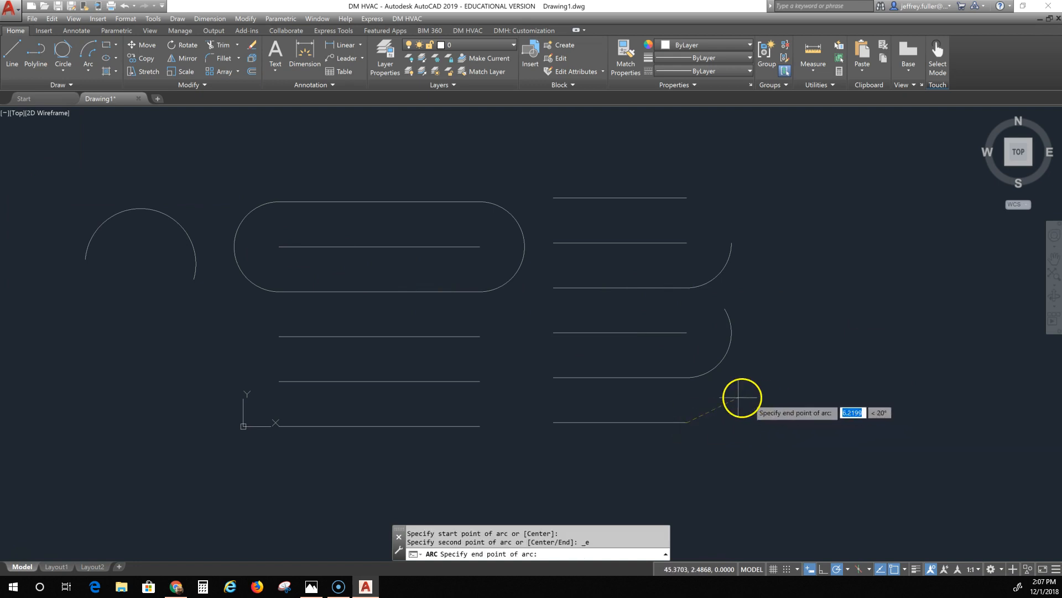
left_click(686, 377)
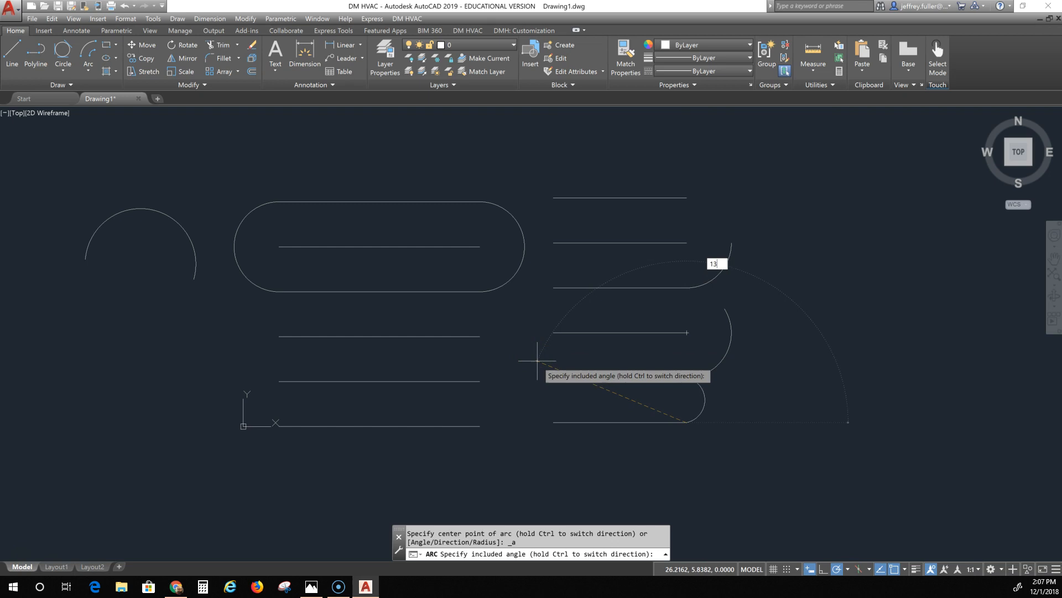
key("Return")
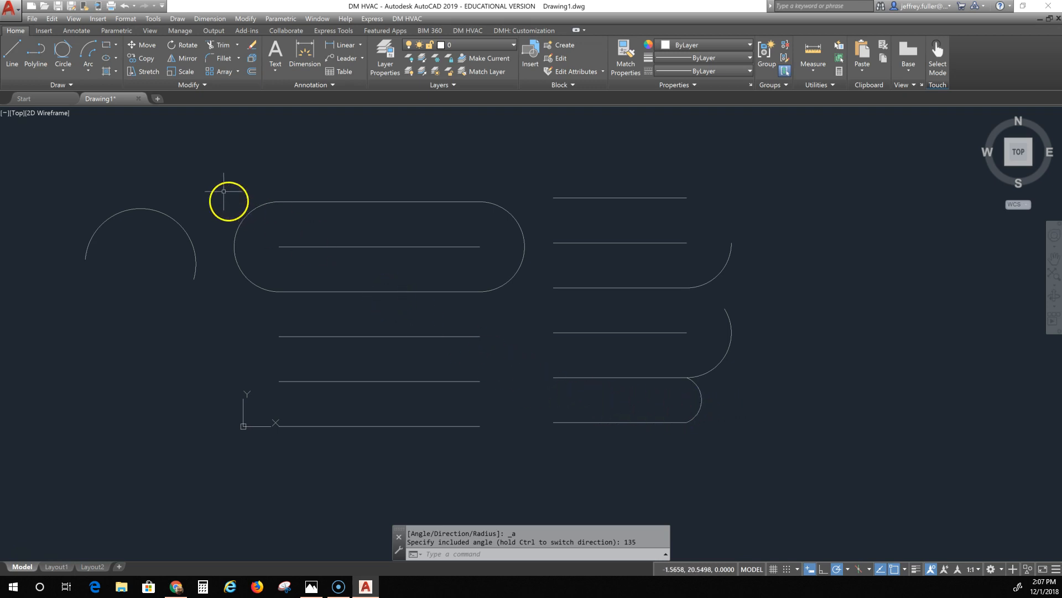
Step: Draw a Start, End, Direction arc from the fourth line's right end to the third line's, with the tangent direction pointing down-right
left_click(86, 69)
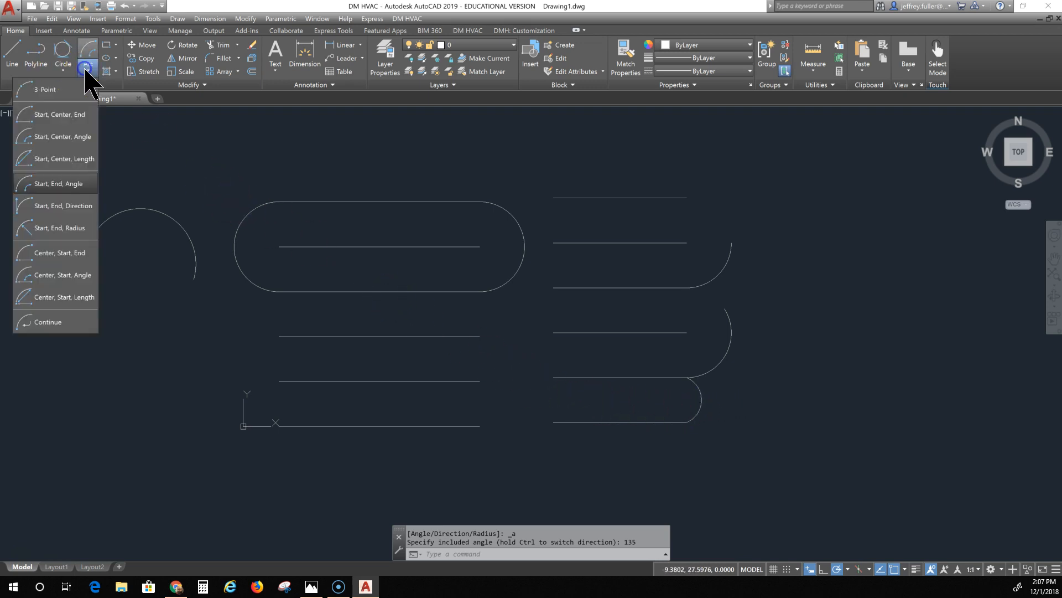
left_click(50, 205)
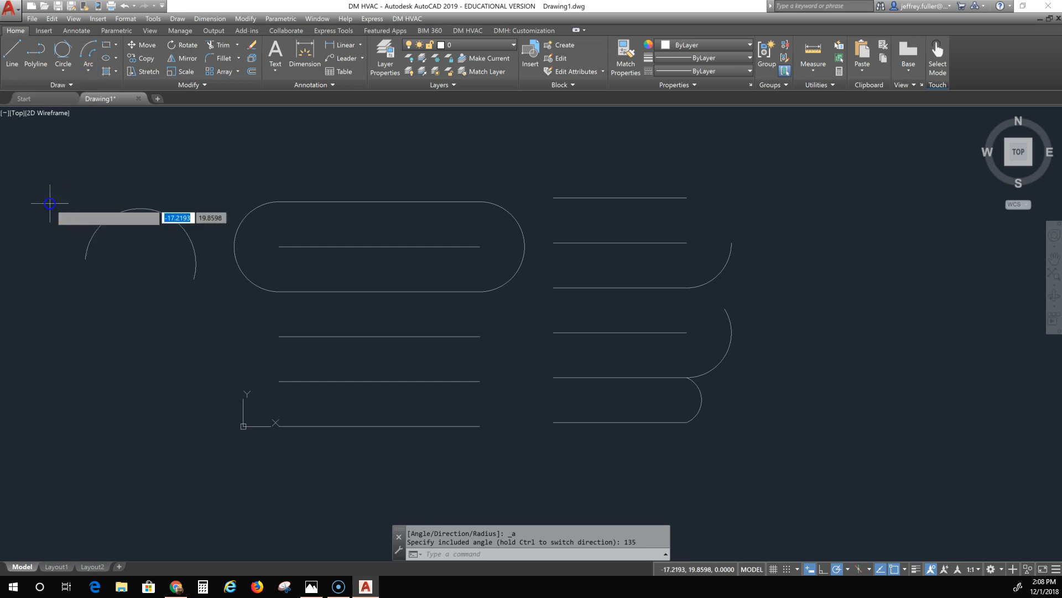
left_click(685, 332)
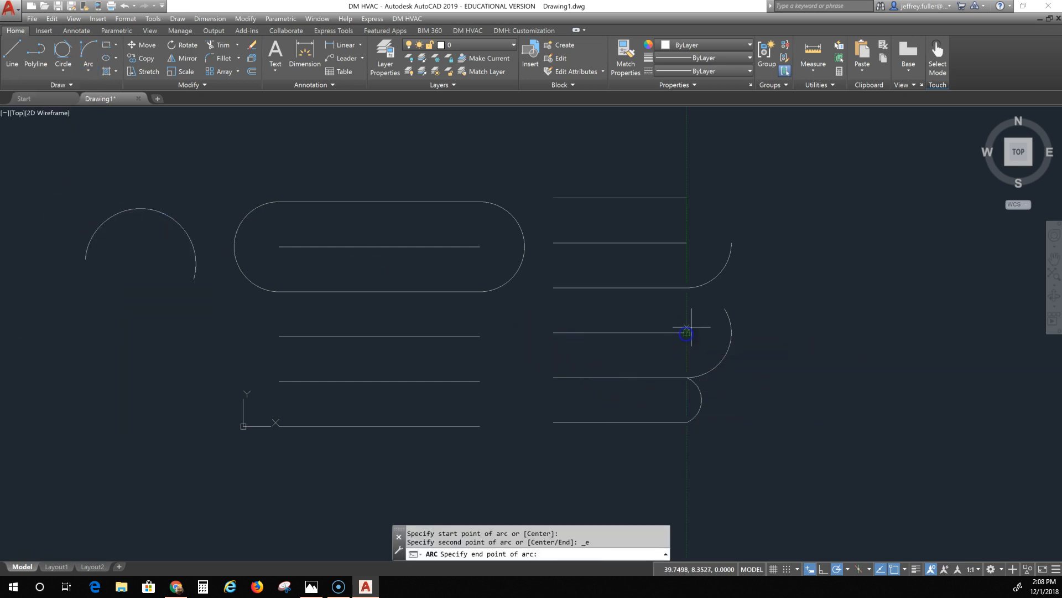
left_click(687, 287)
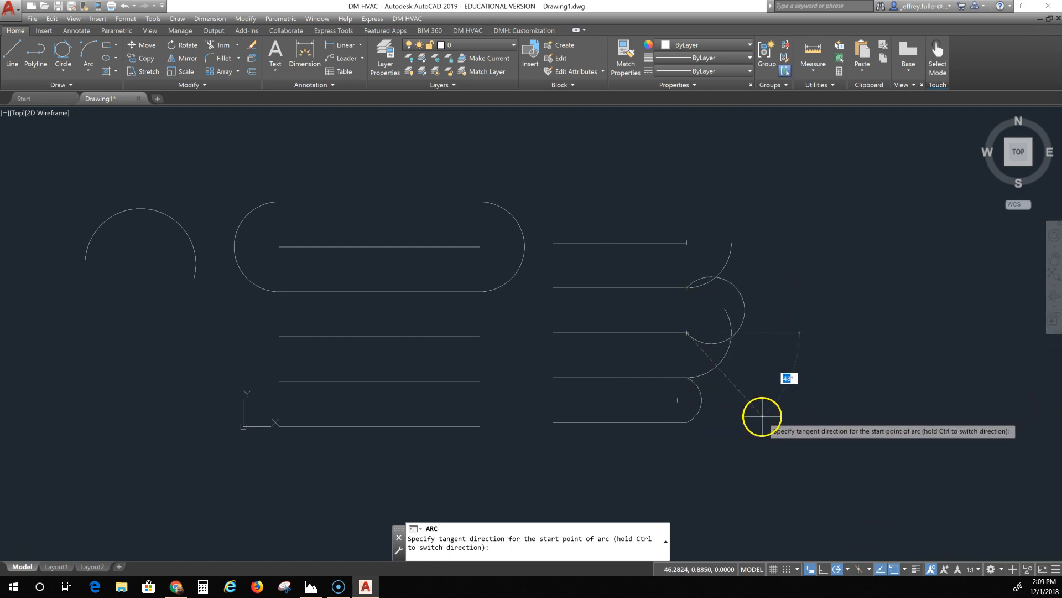
left_click(760, 416)
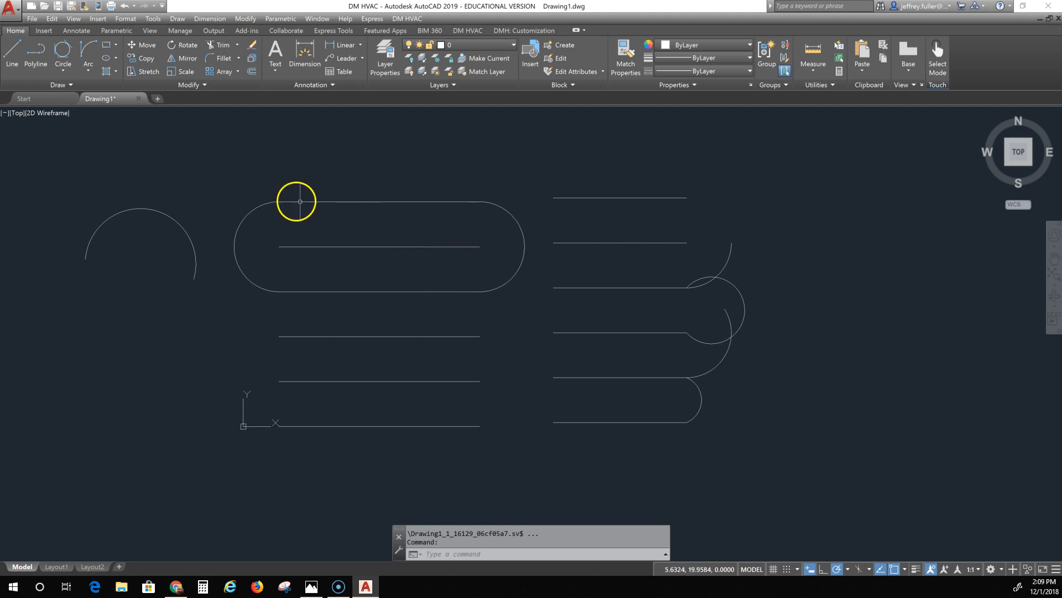
Step: Draw a Start, End, Radius arc joining the right ends of the middle stack's bottom and second-from-bottom lines, bulging outward
left_click(88, 69)
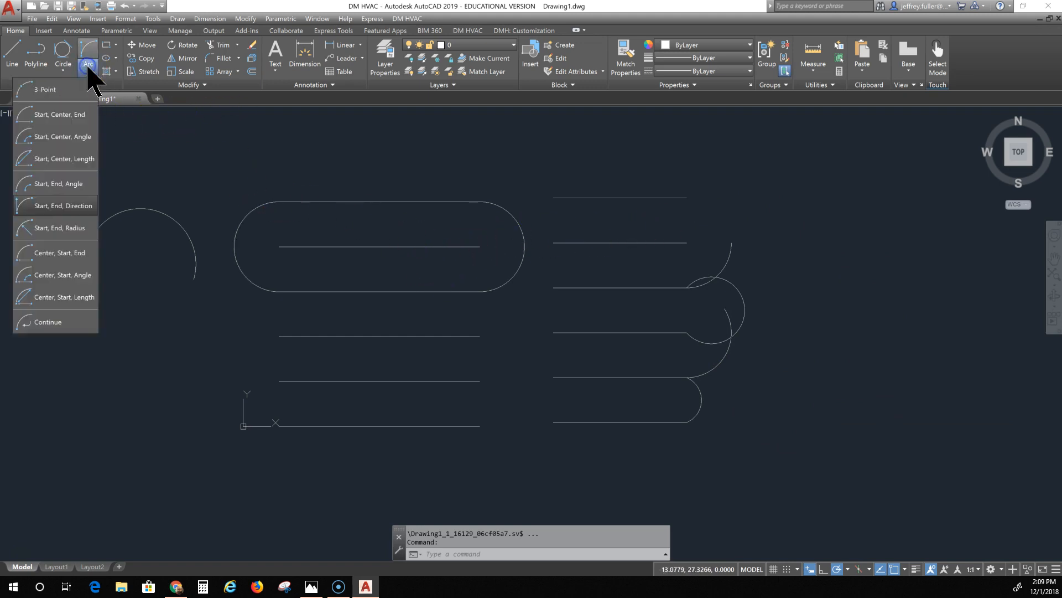
left_click(55, 228)
left_click(479, 426)
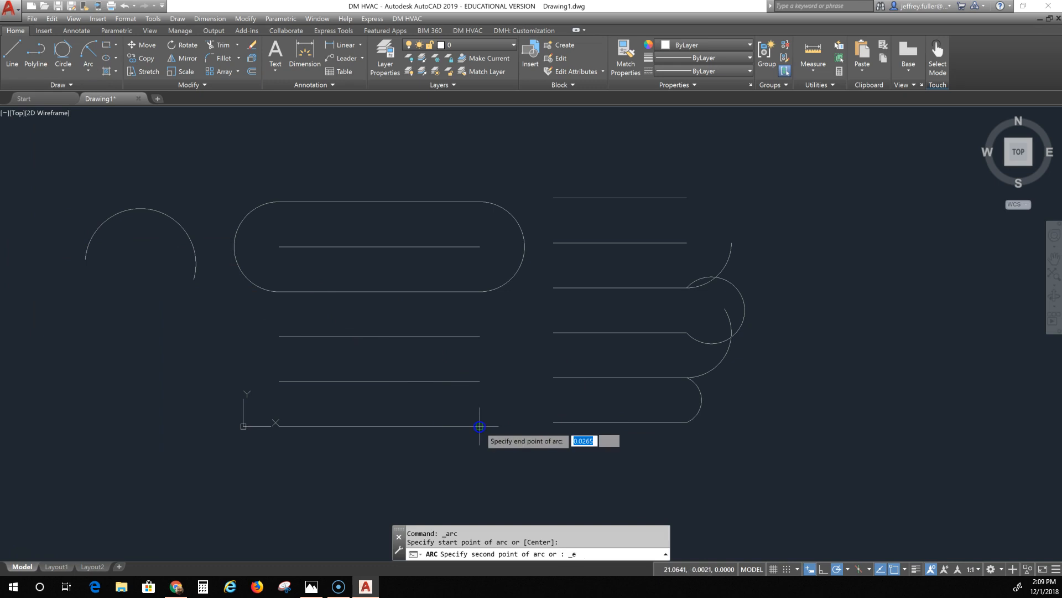
left_click(479, 381)
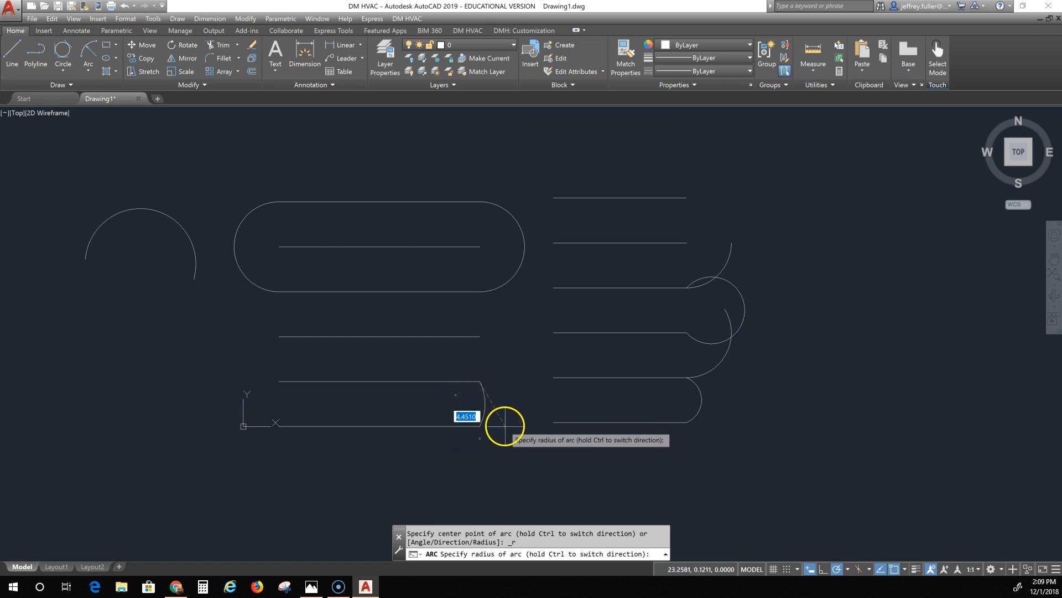
left_click(487, 402)
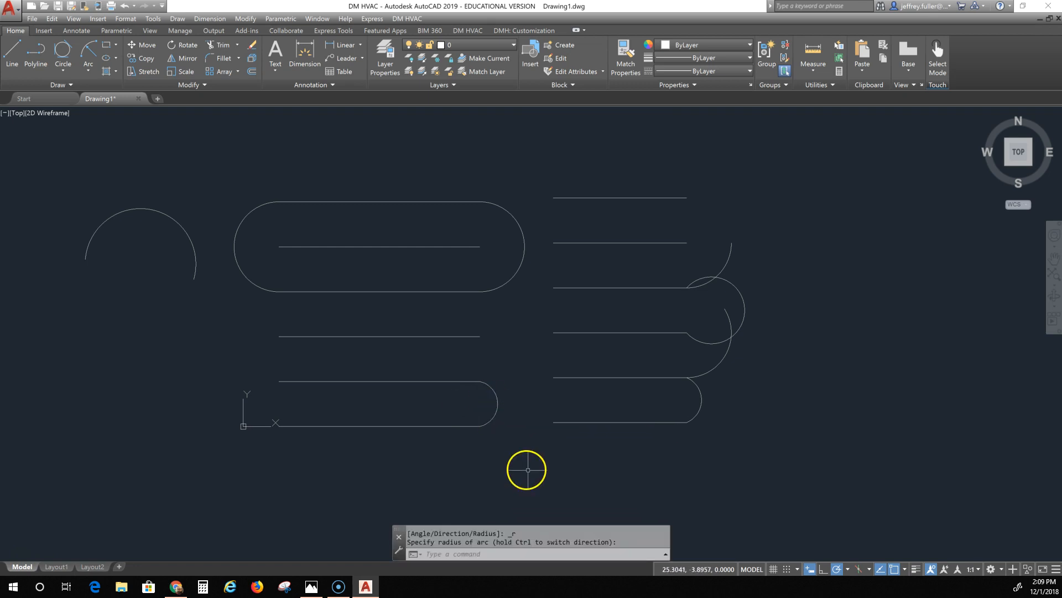
Step: Draw a Center, Start, End arc centered on the middle stack's third line end, from the second-from-bottom line up to the loop's lower edge
left_click(90, 65)
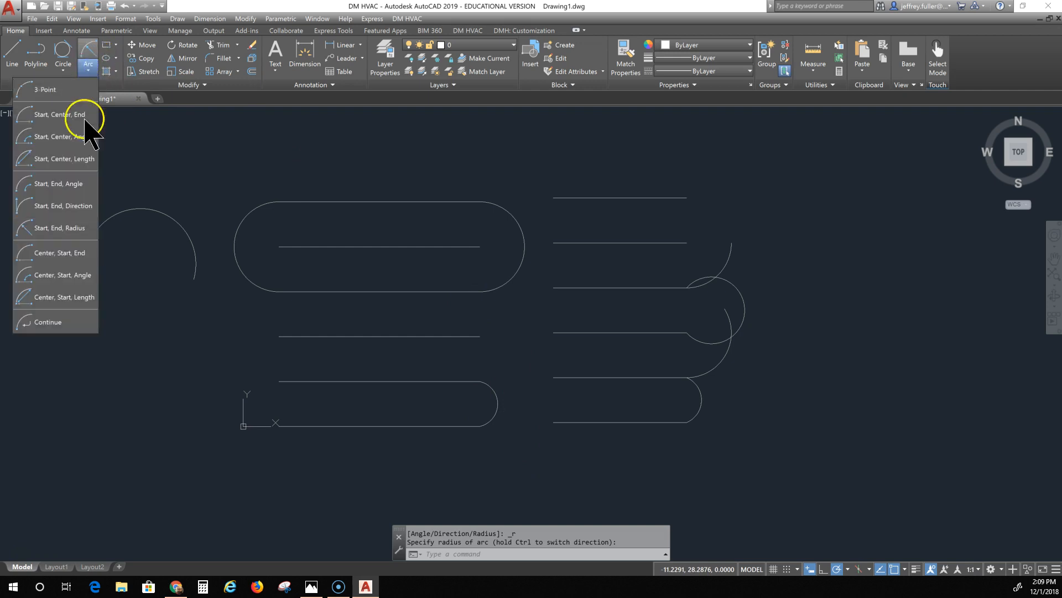
left_click(62, 253)
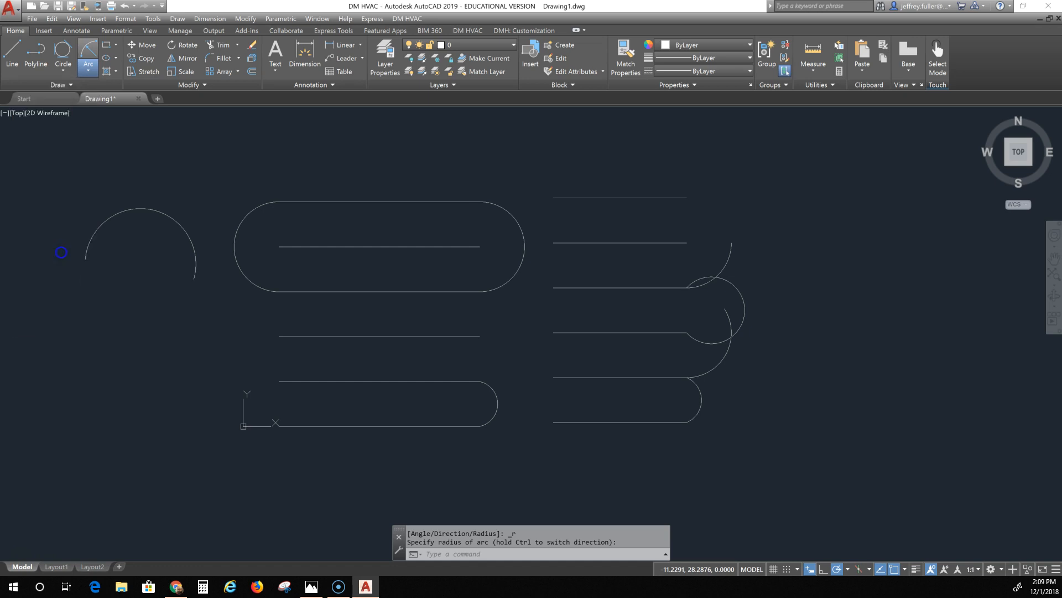
left_click(479, 336)
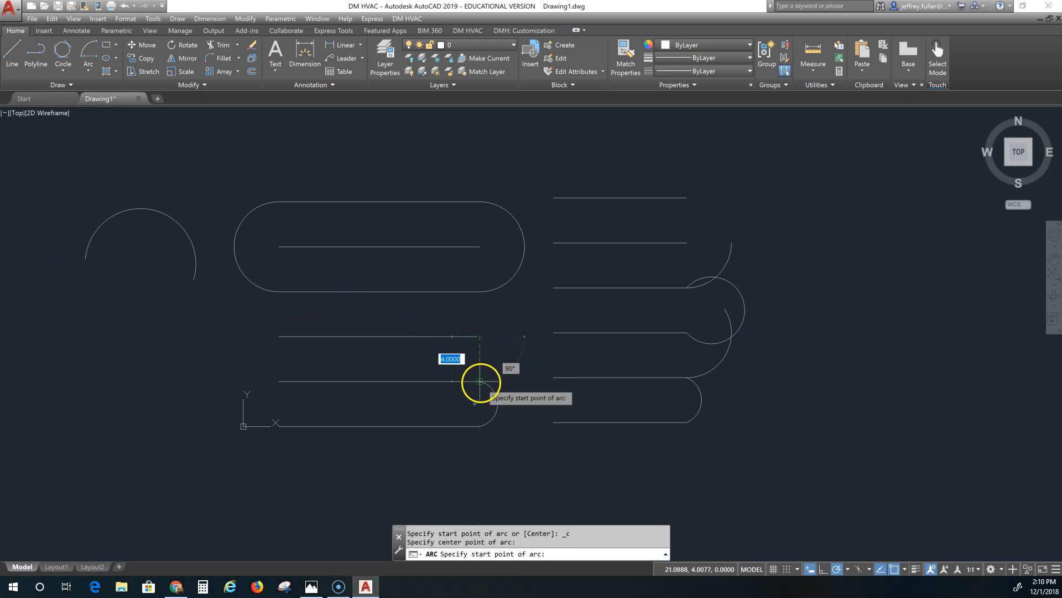
left_click(480, 381)
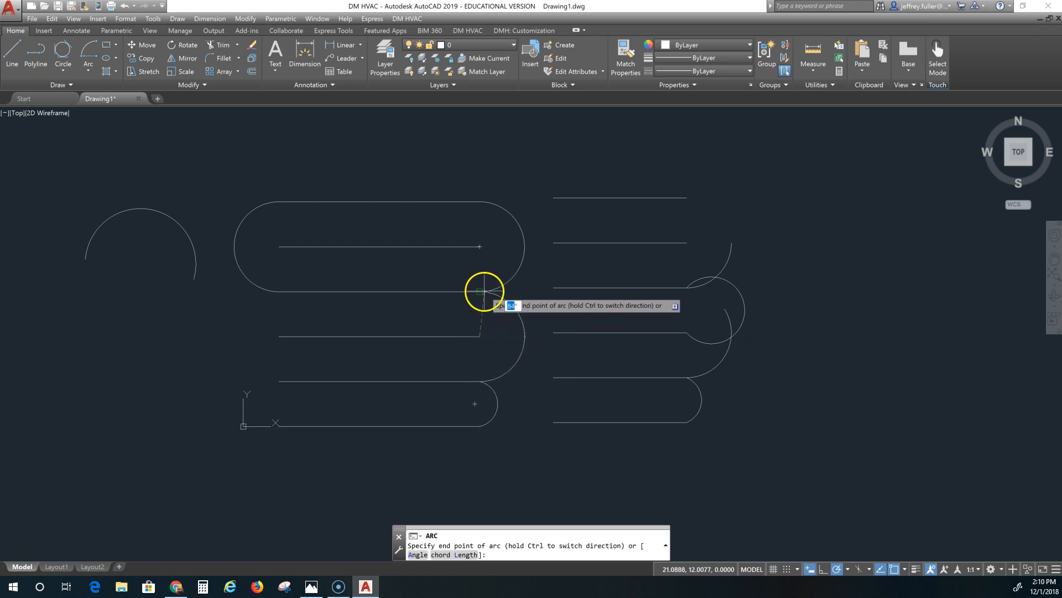
left_click(479, 291)
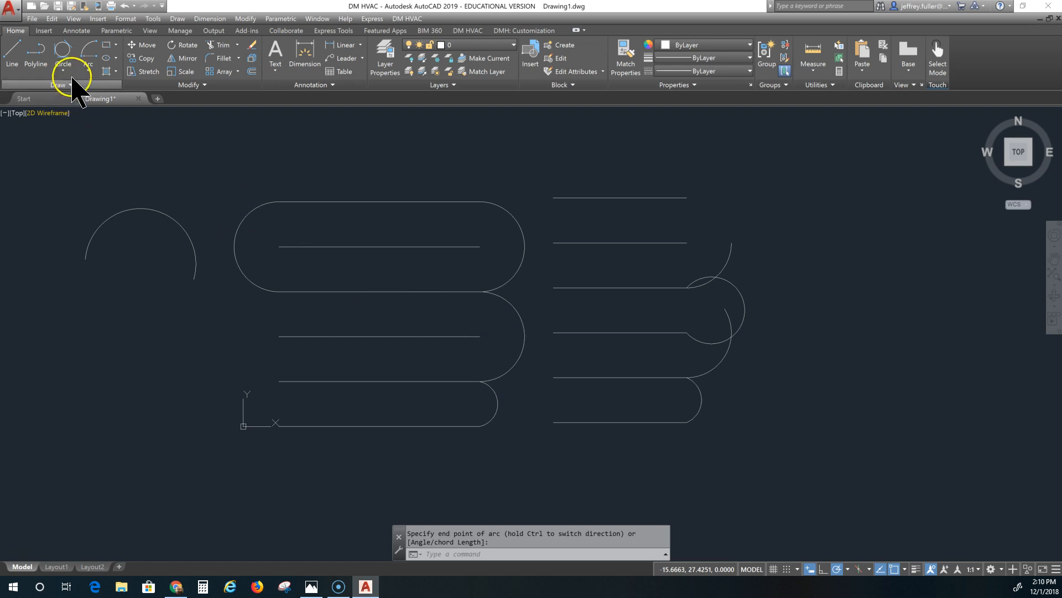
Step: Draw a Center, Start, Angle arc centered on the middle stack's third line left end, starting at the line below's left end, angle pointing straight up
left_click(89, 71)
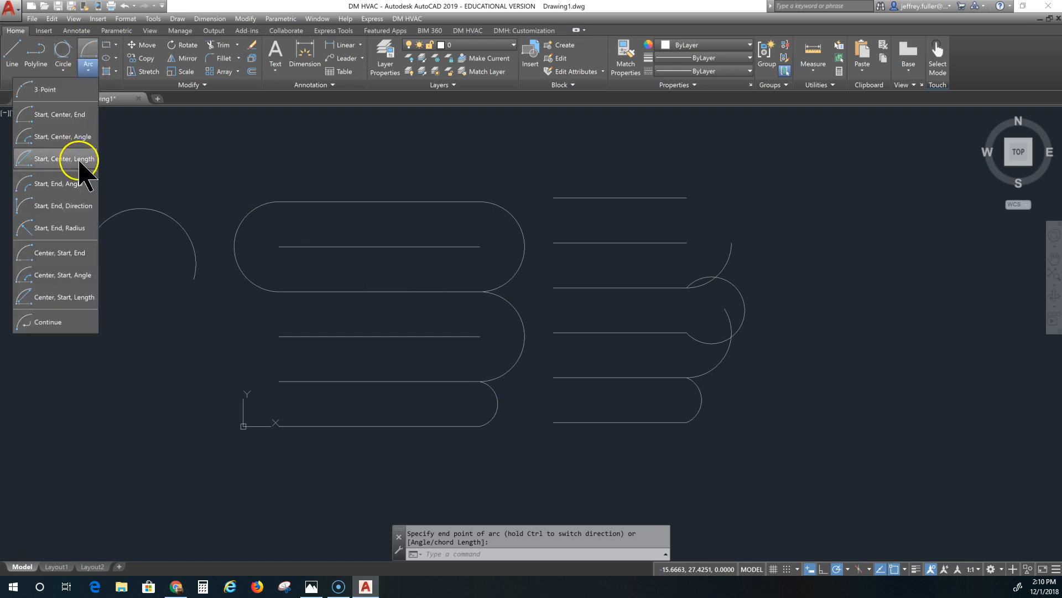
left_click(78, 276)
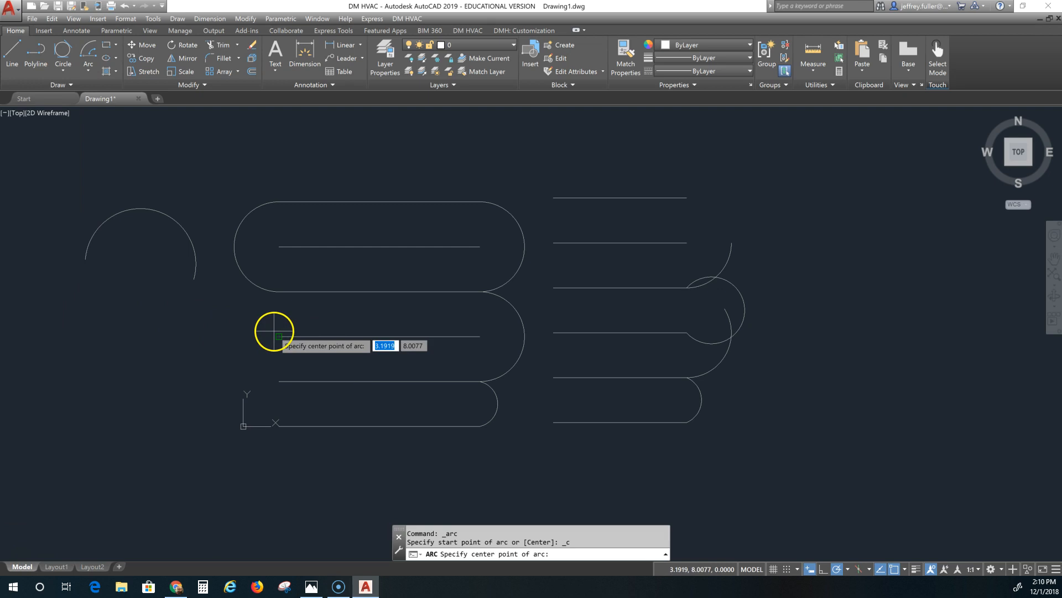
left_click(278, 336)
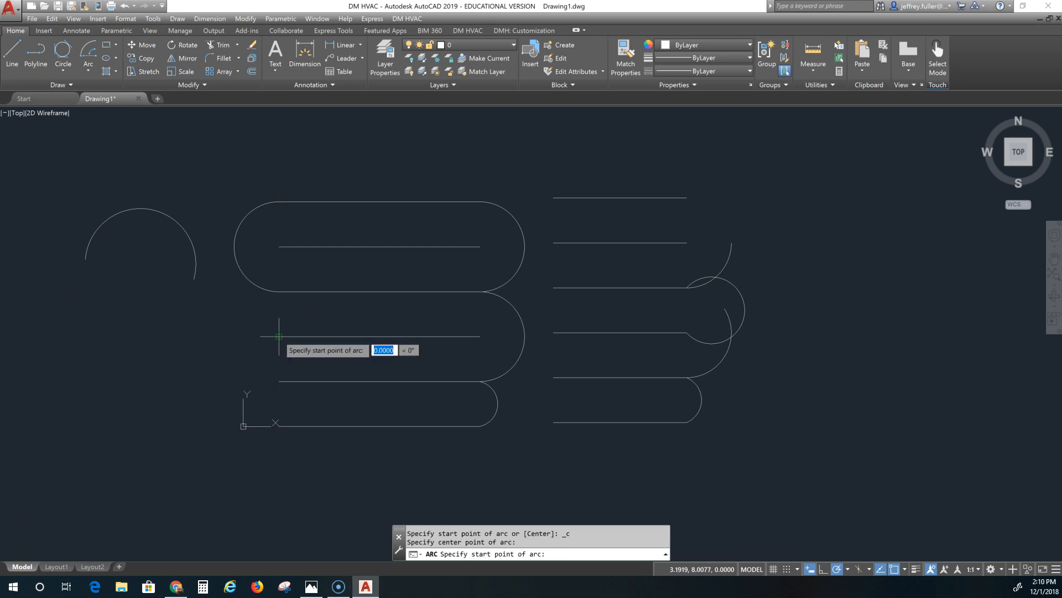
left_click(279, 381)
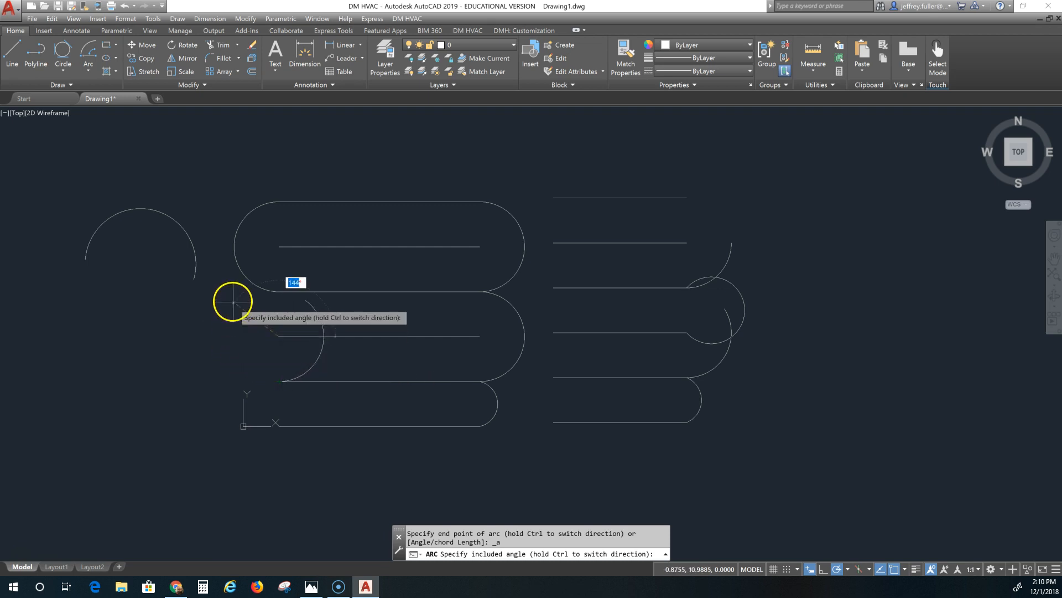
left_click(281, 244)
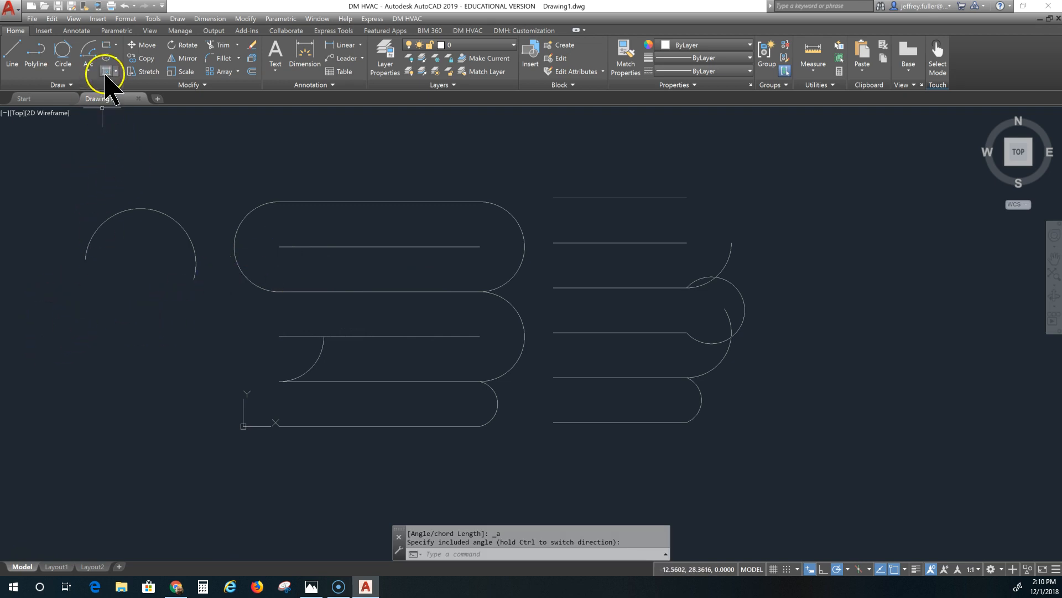
Step: Draw a Center, Start, Length arc centered on the right stack's top line end, starting at the second line's right end, chord length 5
left_click(88, 70)
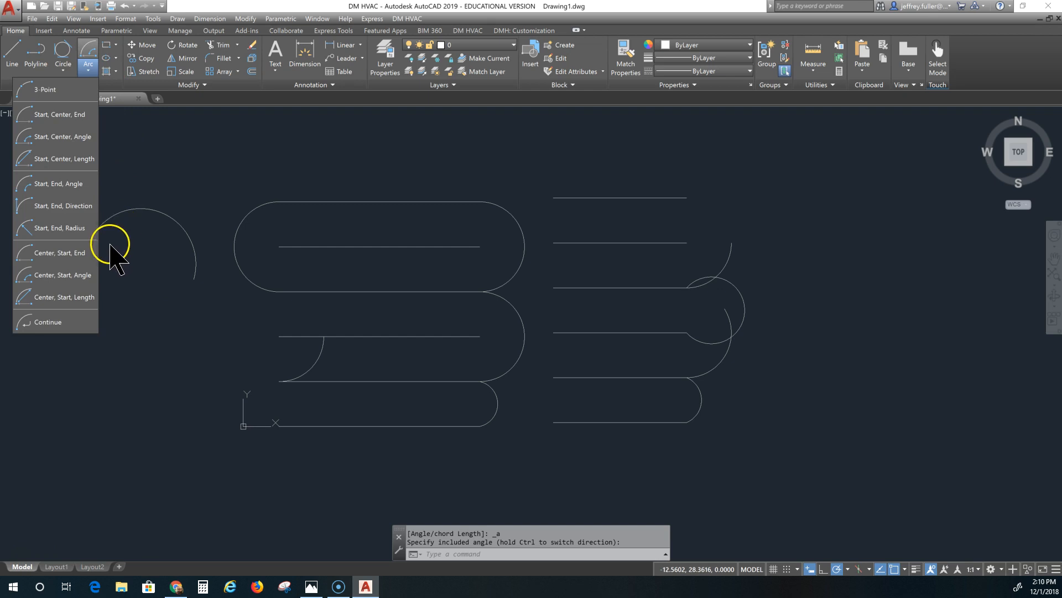
left_click(64, 298)
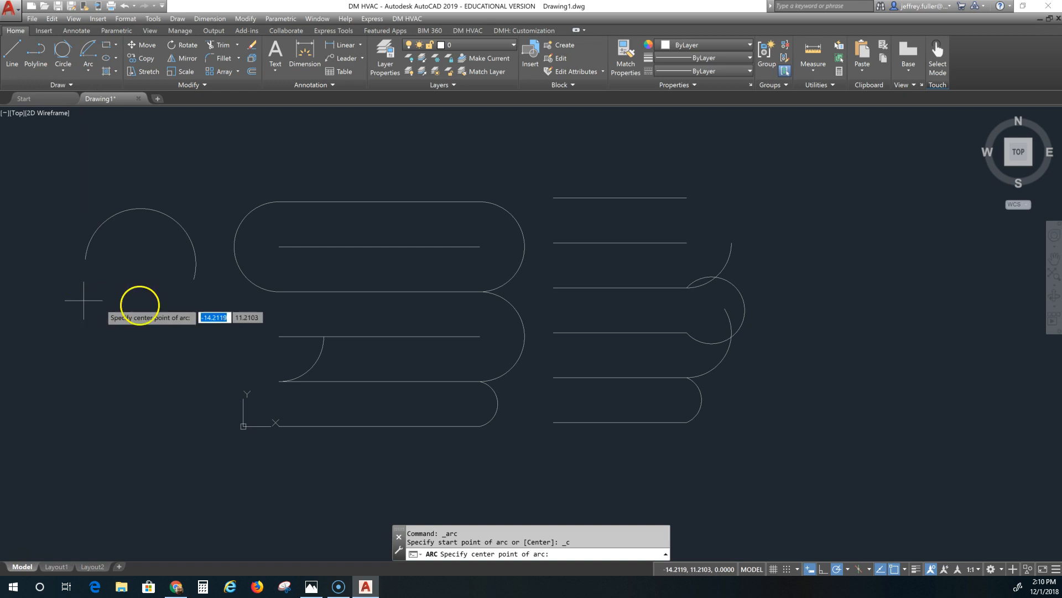
left_click(687, 198)
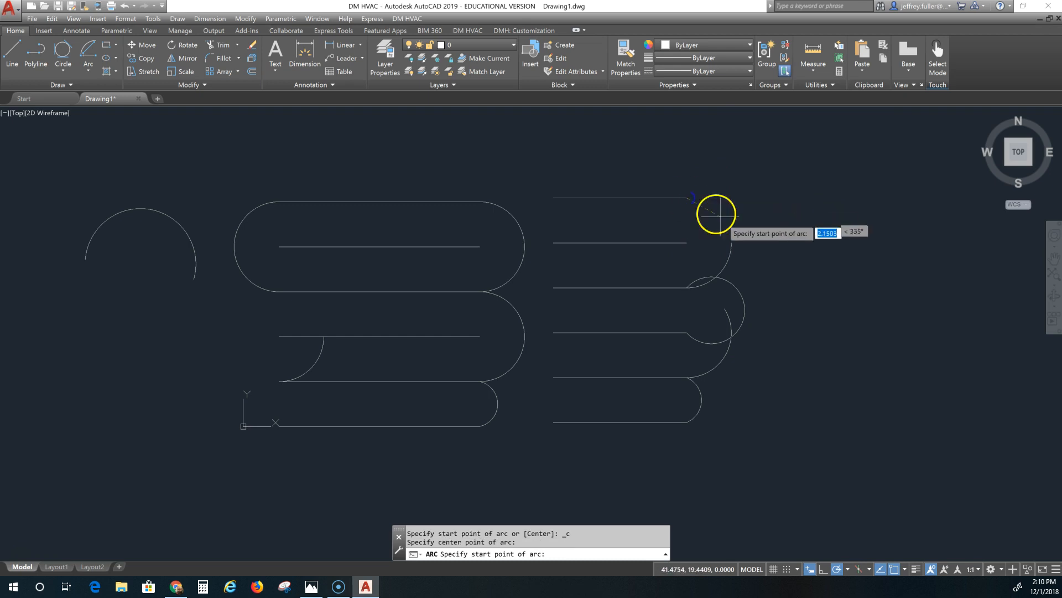
left_click(686, 243)
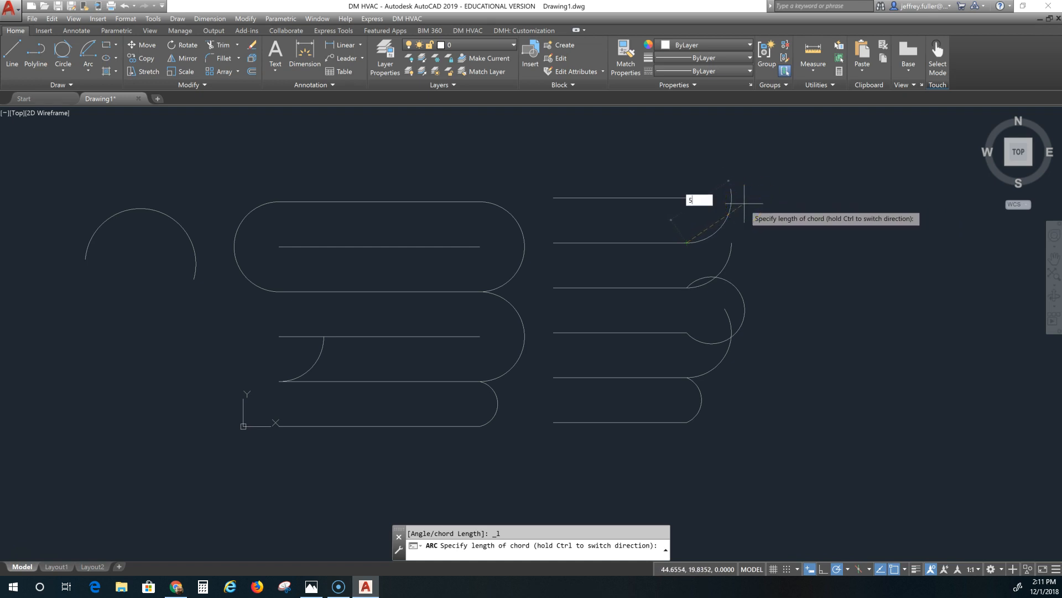
key("Return")
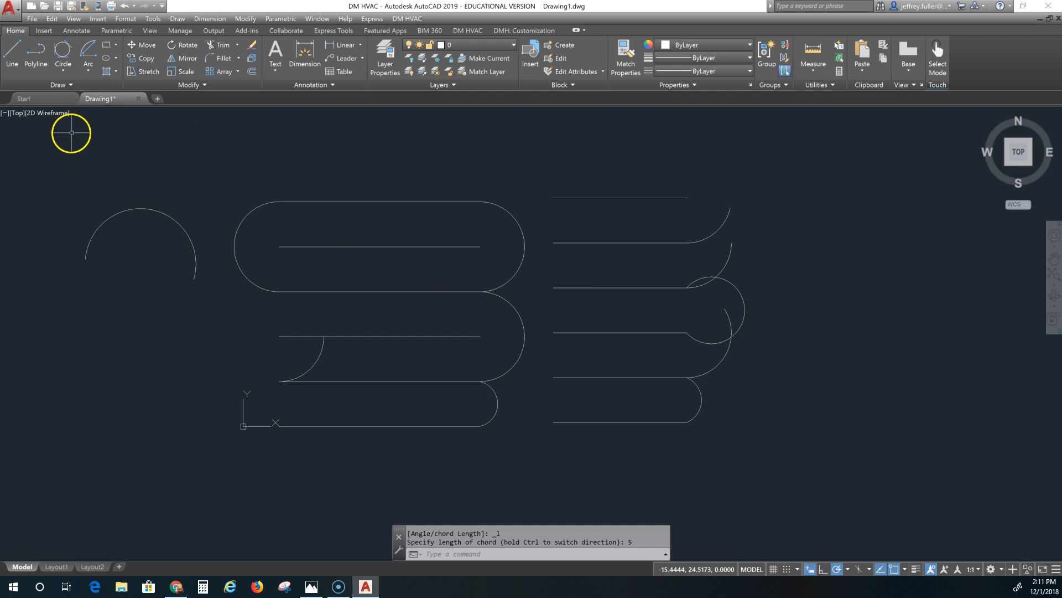
left_click(89, 69)
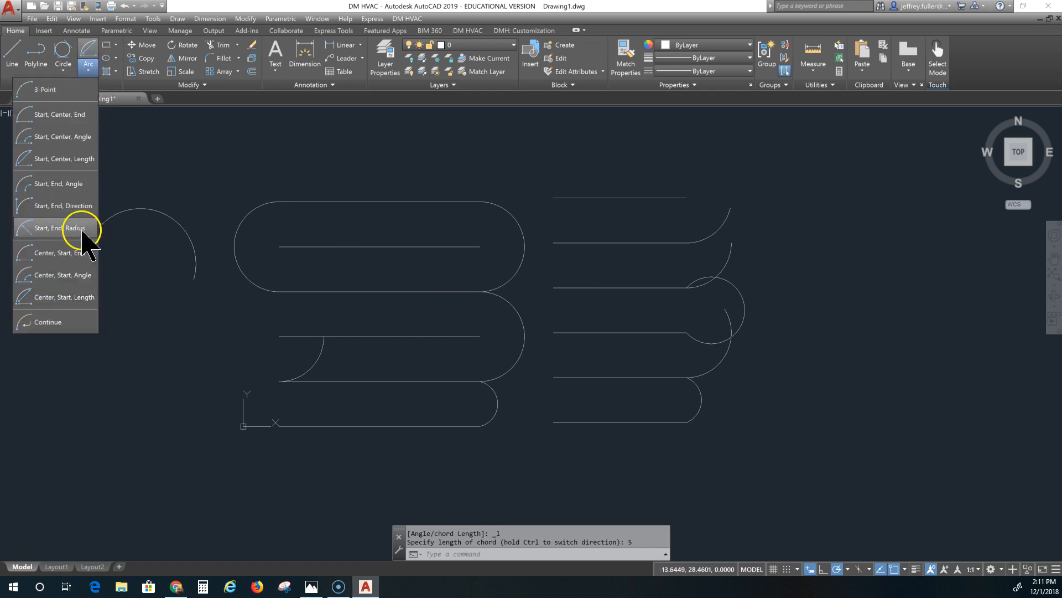
left_click(45, 326)
key("Escape")
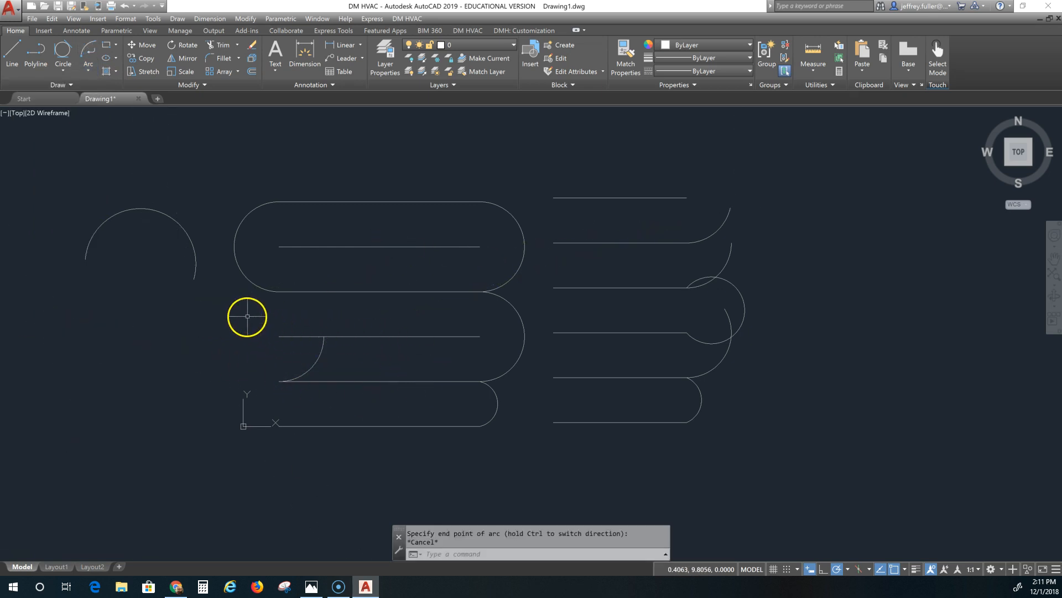
Step: Draw a Continue arc from the last arc's end to the left end of the middle stack's top line
left_click(88, 70)
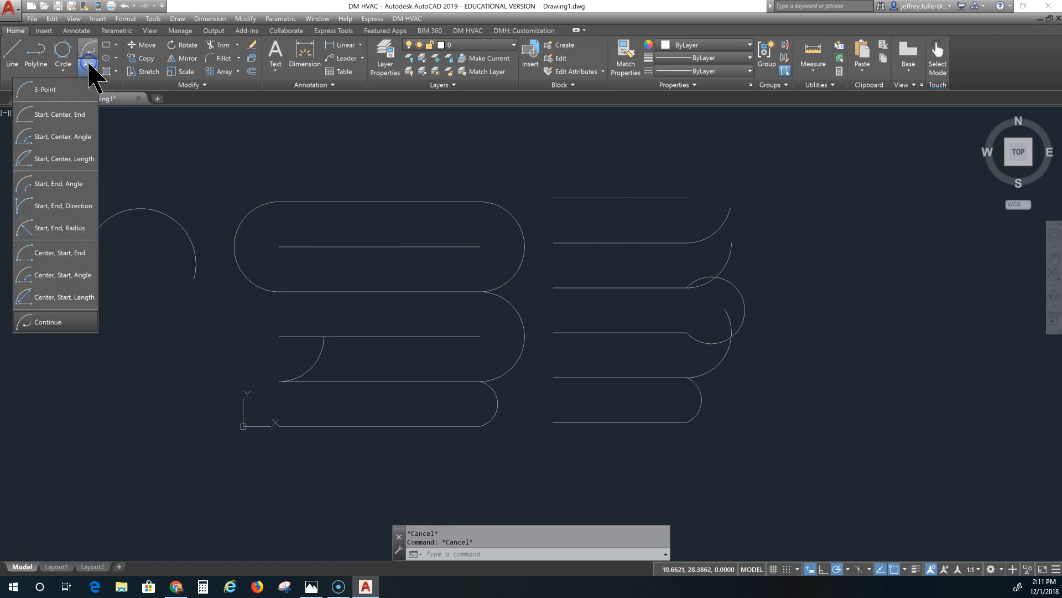
left_click(30, 322)
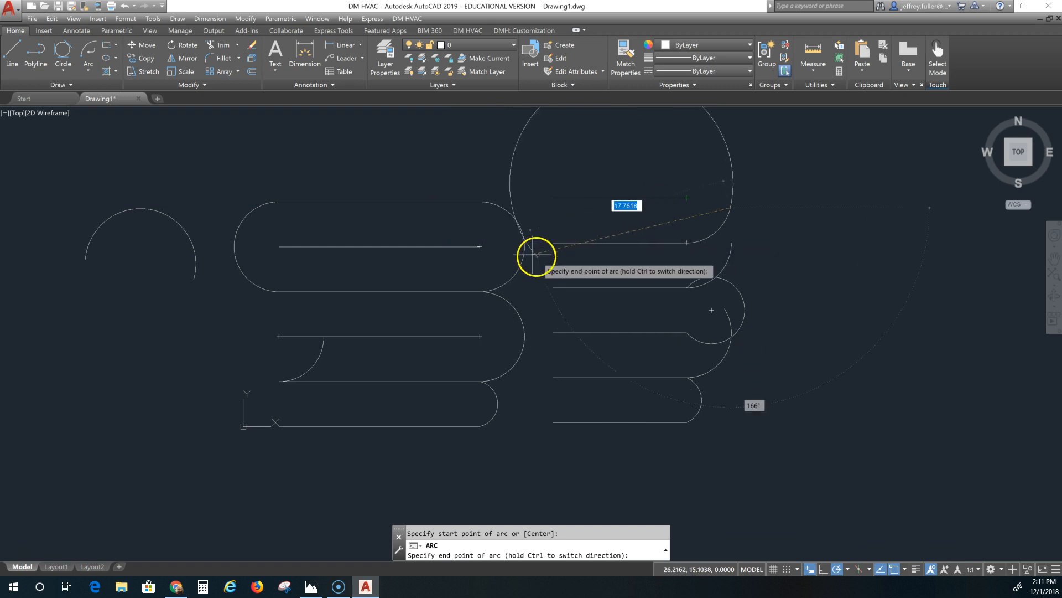
left_click(281, 245)
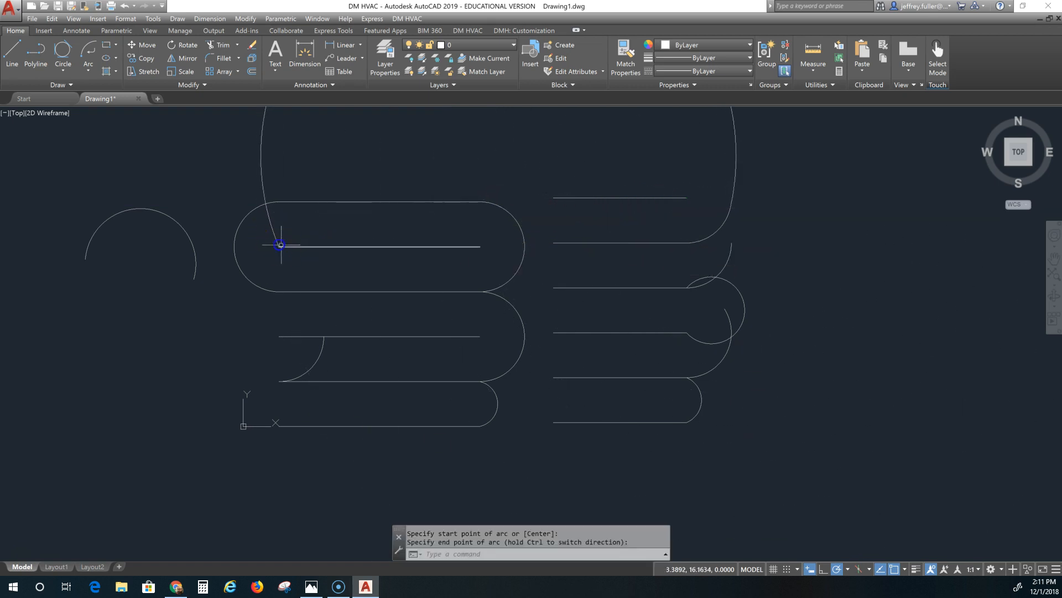
scroll(562, 332, "up", 5)
scroll(565, 334, "down", 10)
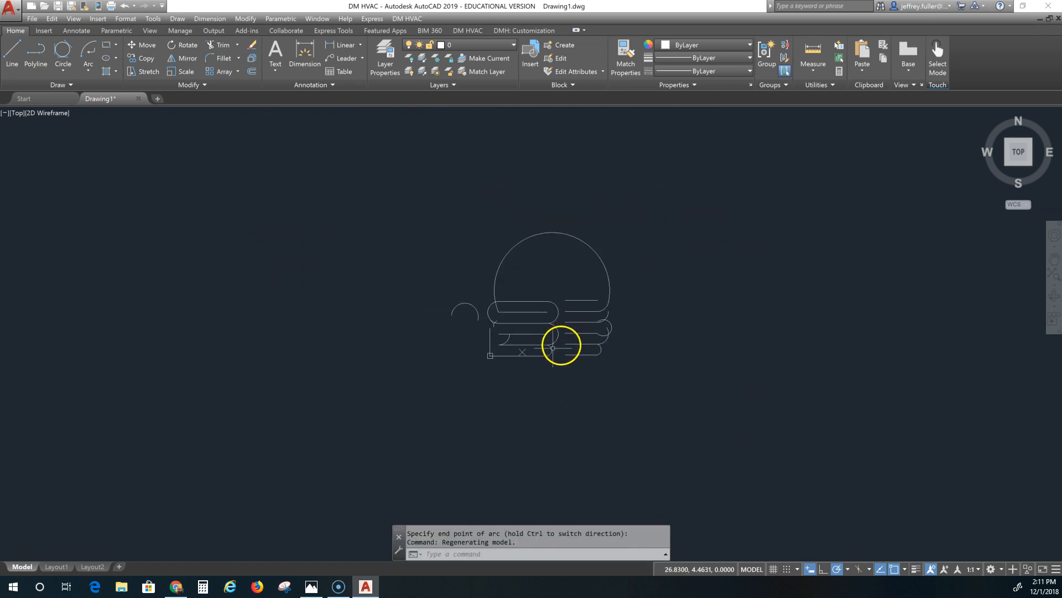
scroll(376, 303, "up", 2)
mouse_move(380, 304)
middle_mouse_down()
mouse_move(266, 315)
mouse_move(256, 301)
middle_mouse_up()
scroll(339, 303, "up", 2)
scroll(337, 299, "down", 2)
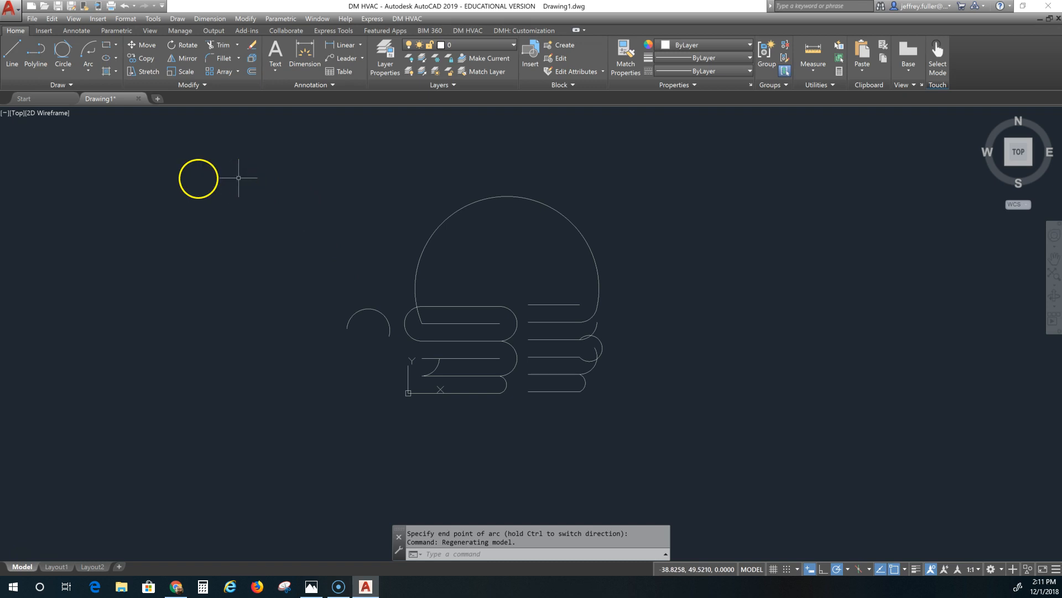
Step: Switch to the browser showing the AutoCAD Certified User exam objectives PDF
left_click(86, 69)
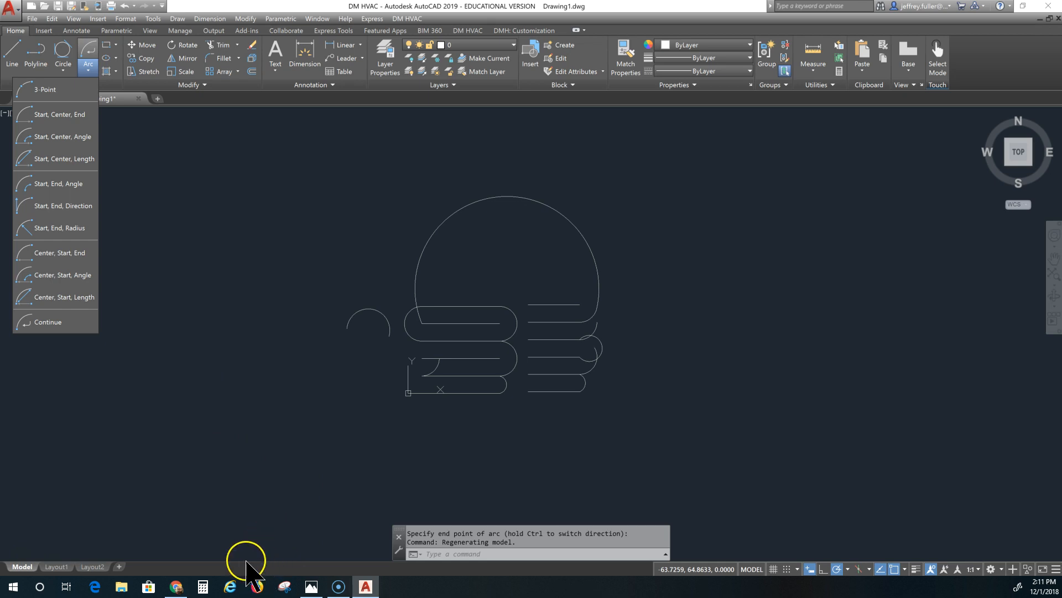
left_click(174, 585)
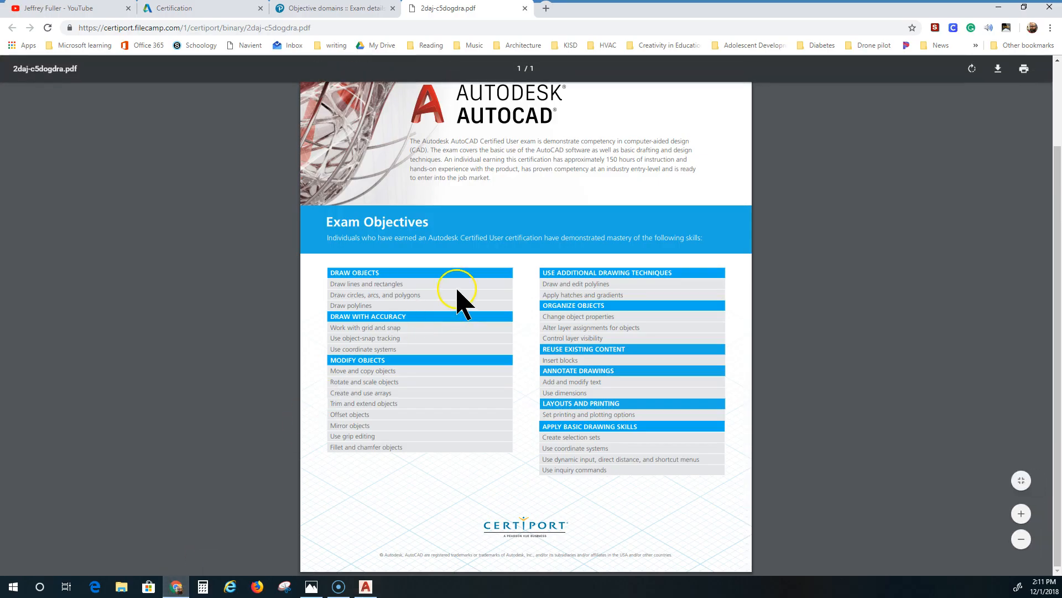